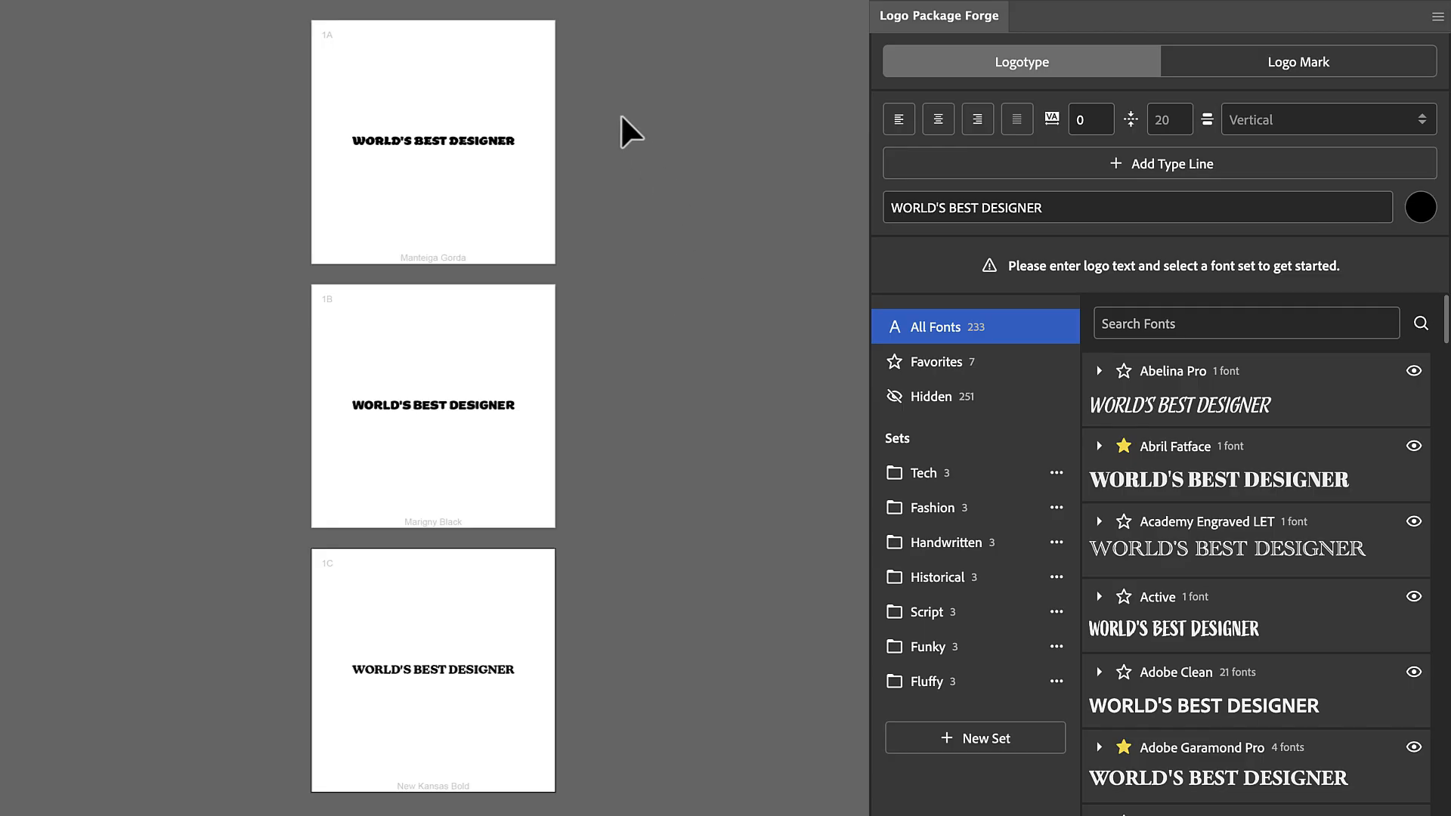
Choose the Fluffy font set, set the letter tracking to 100 and generate the WORLD'S BEST DESIGNER logos
{"action": "left_click", "coordinate": [926, 680]}
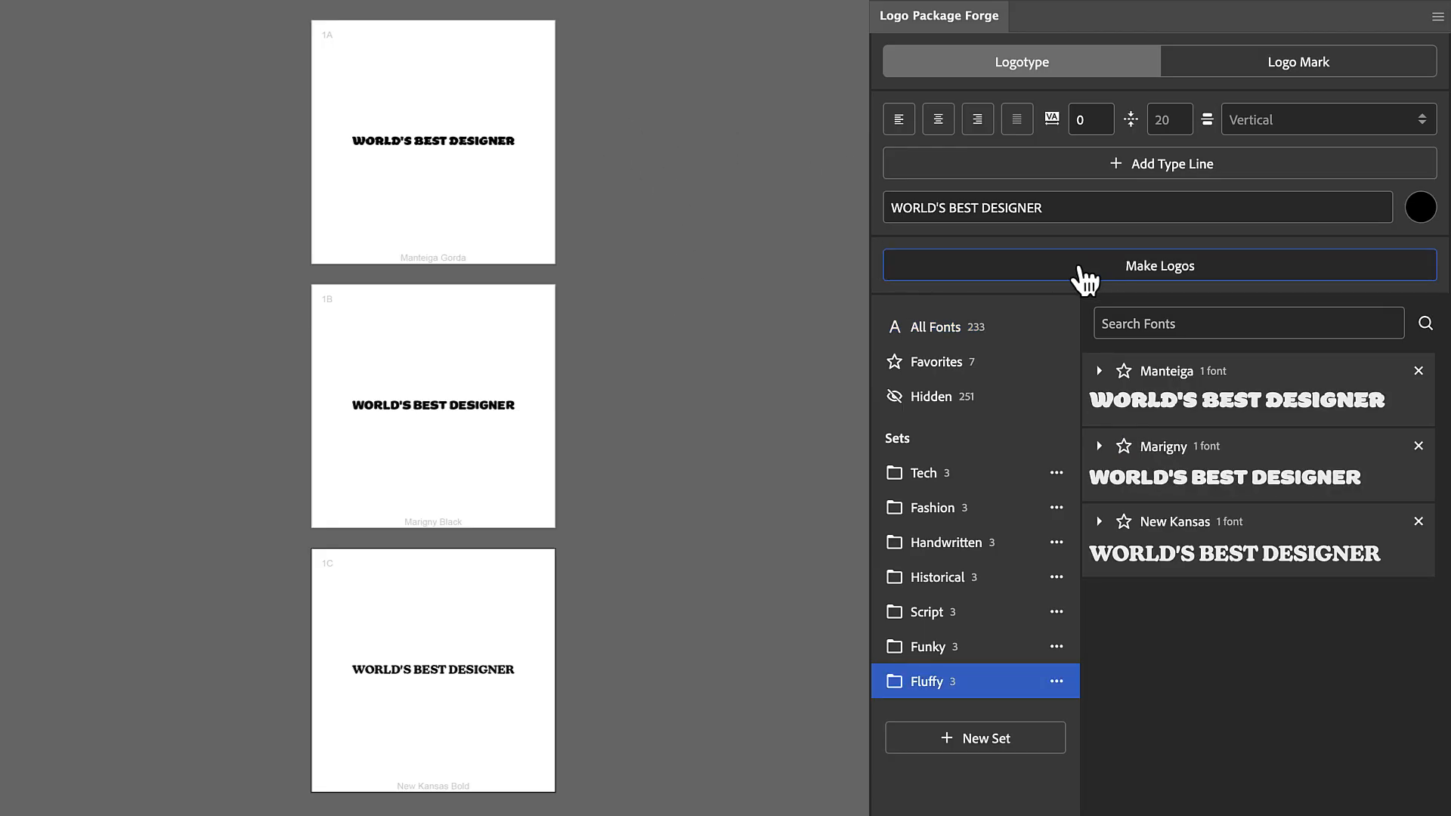
{"action": "left_click", "coordinate": [1009, 348]}
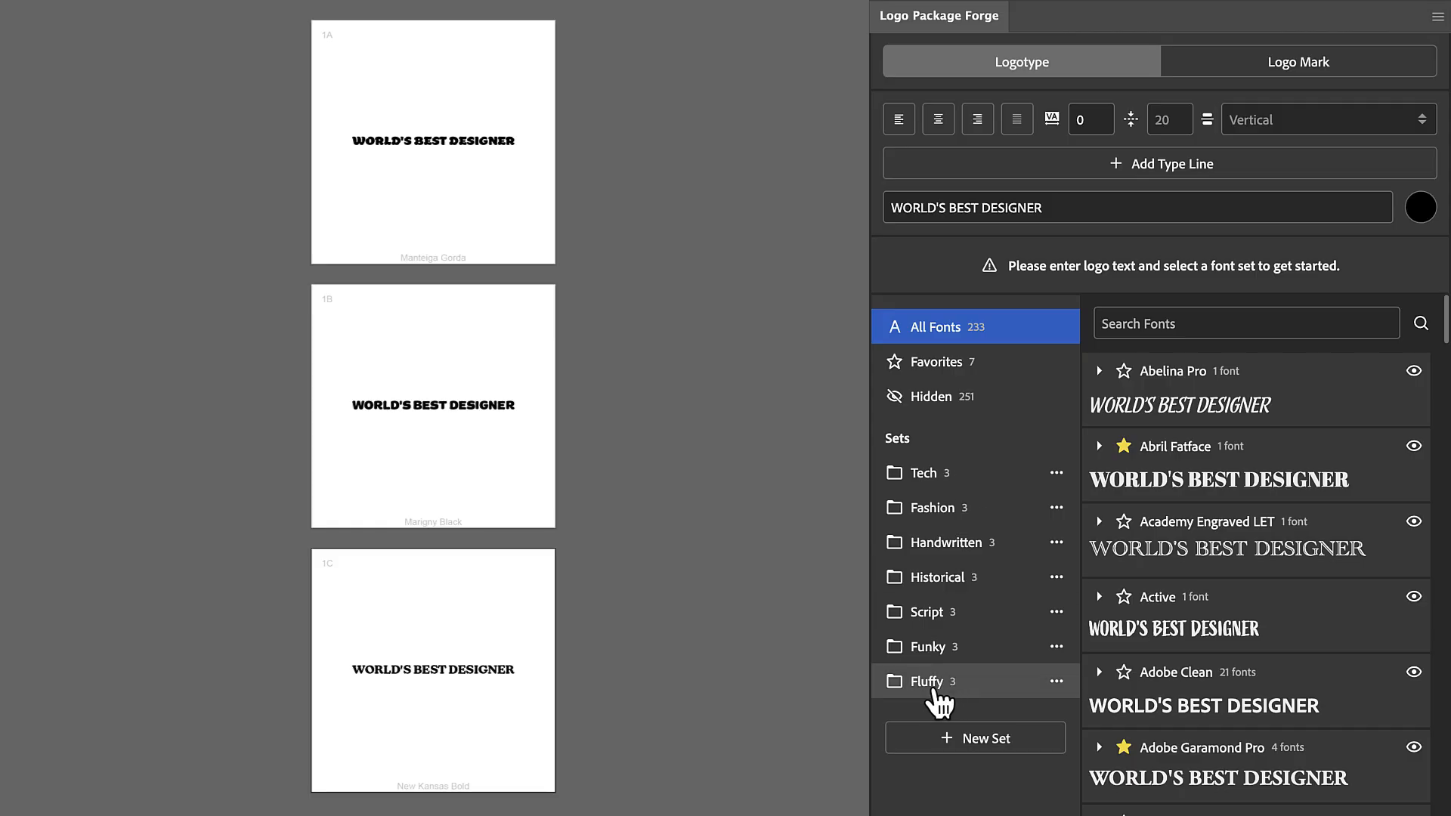
{"action": "left_click", "coordinate": [929, 682]}
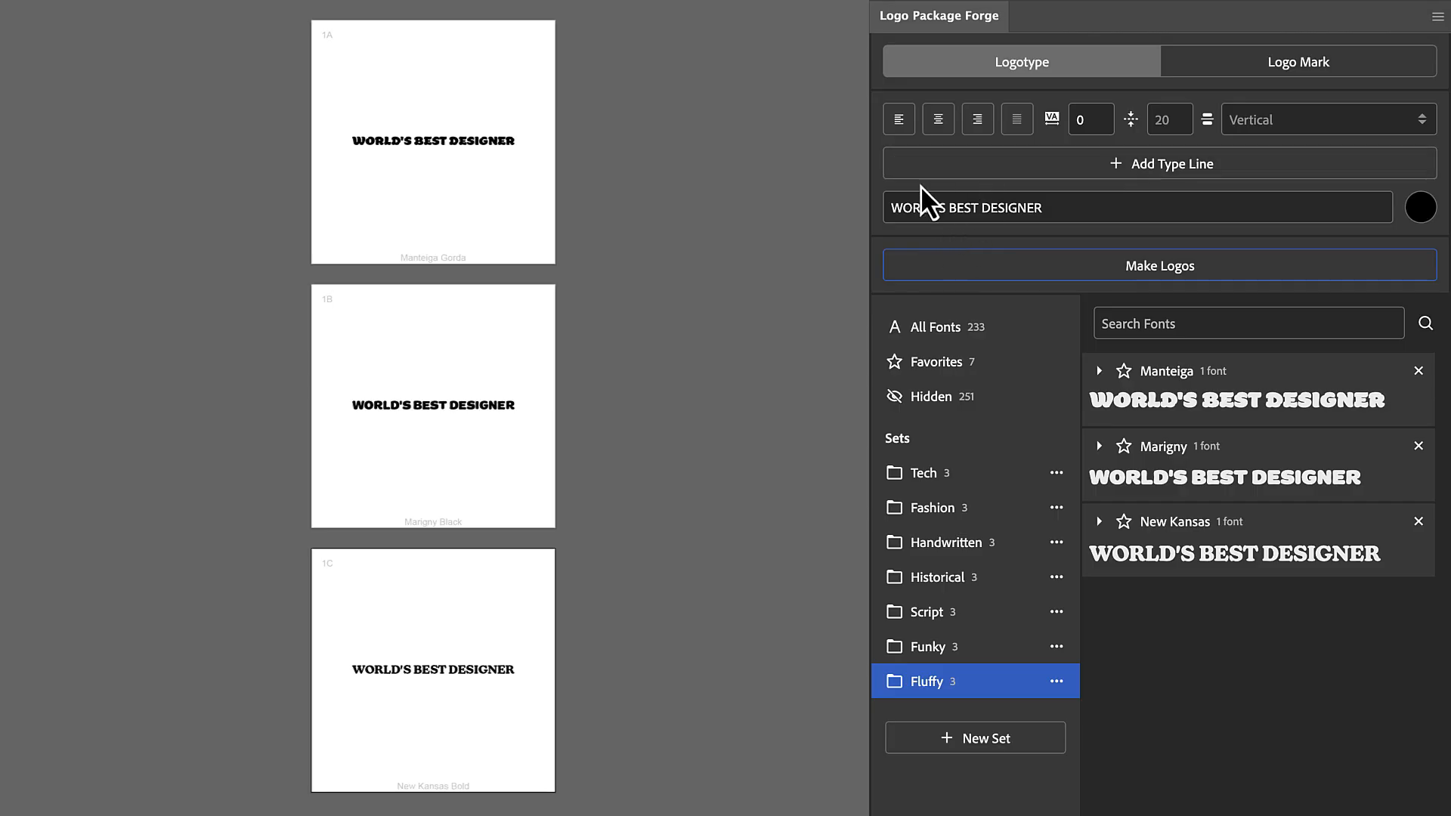
{"action": "left_click", "coordinate": [1077, 120]}
{"action": "type", "text": "100"}
{"action": "key", "text": "Return"}
{"action": "left_click", "coordinate": [1173, 267]}
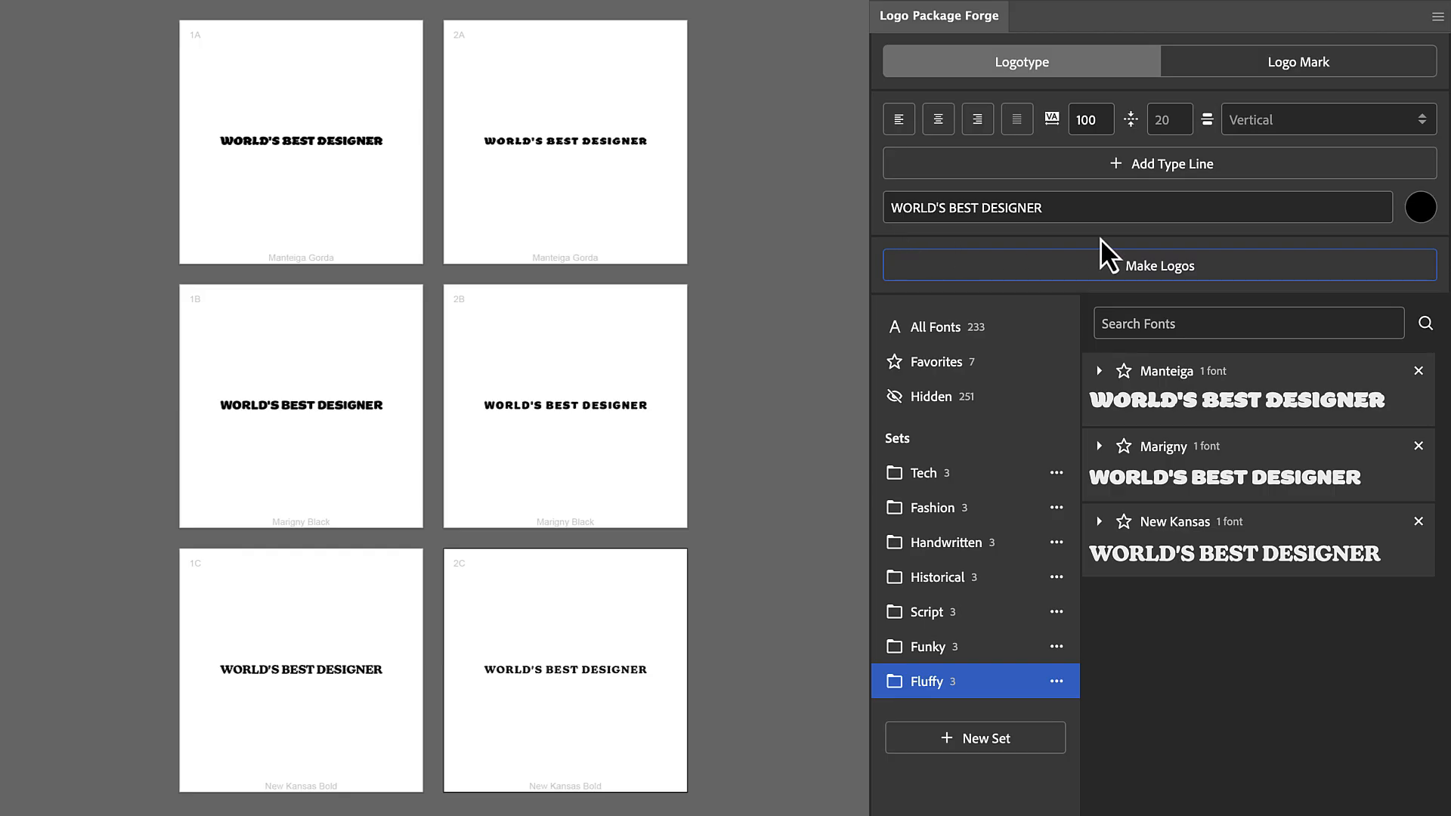
Change the logo text colour to red d62929 and generate a new set of logos
{"action": "left_click", "coordinate": [1421, 208]}
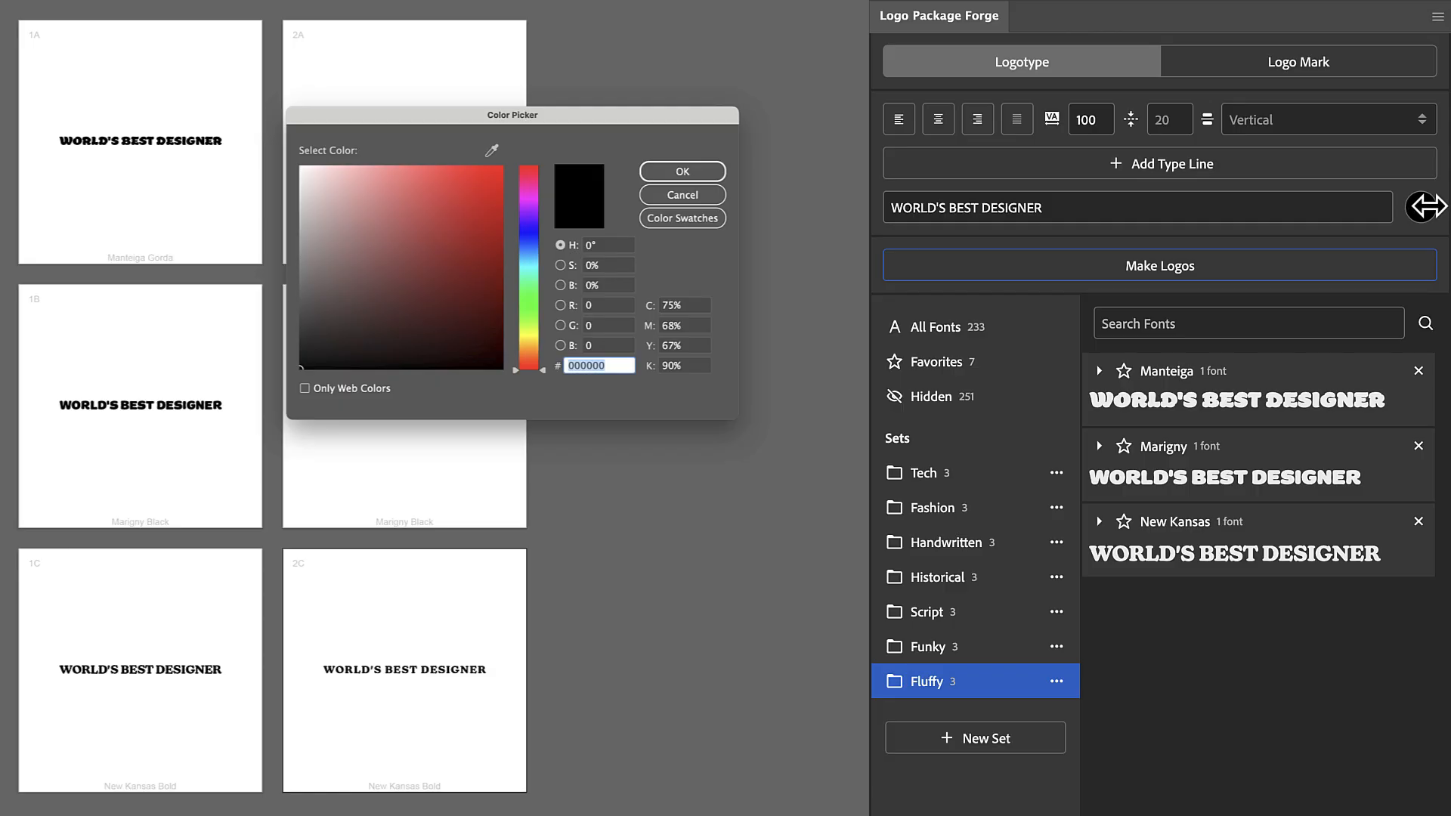
{"action": "left_click", "coordinate": [467, 198]}
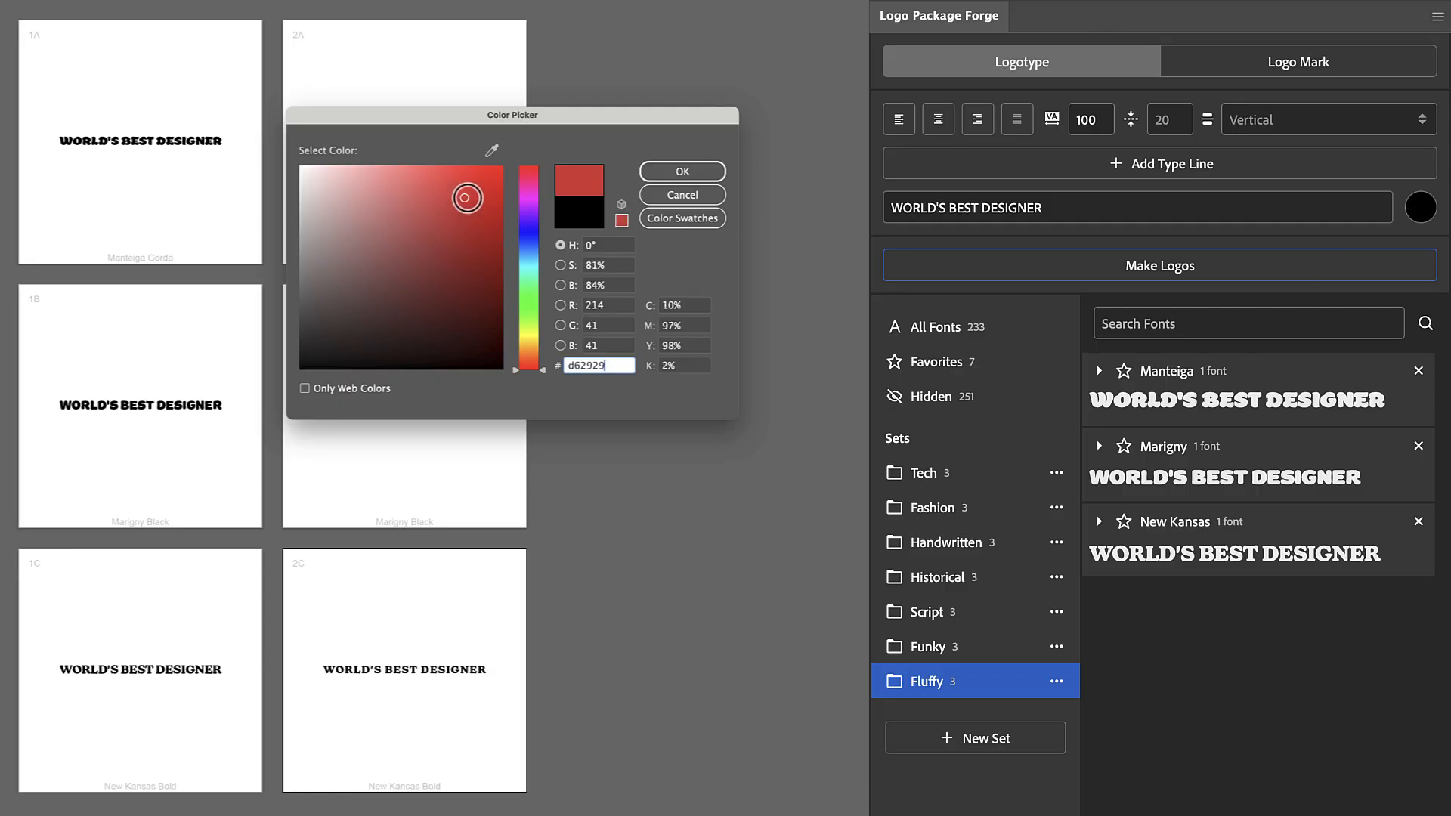
{"action": "left_click", "coordinate": [684, 171]}
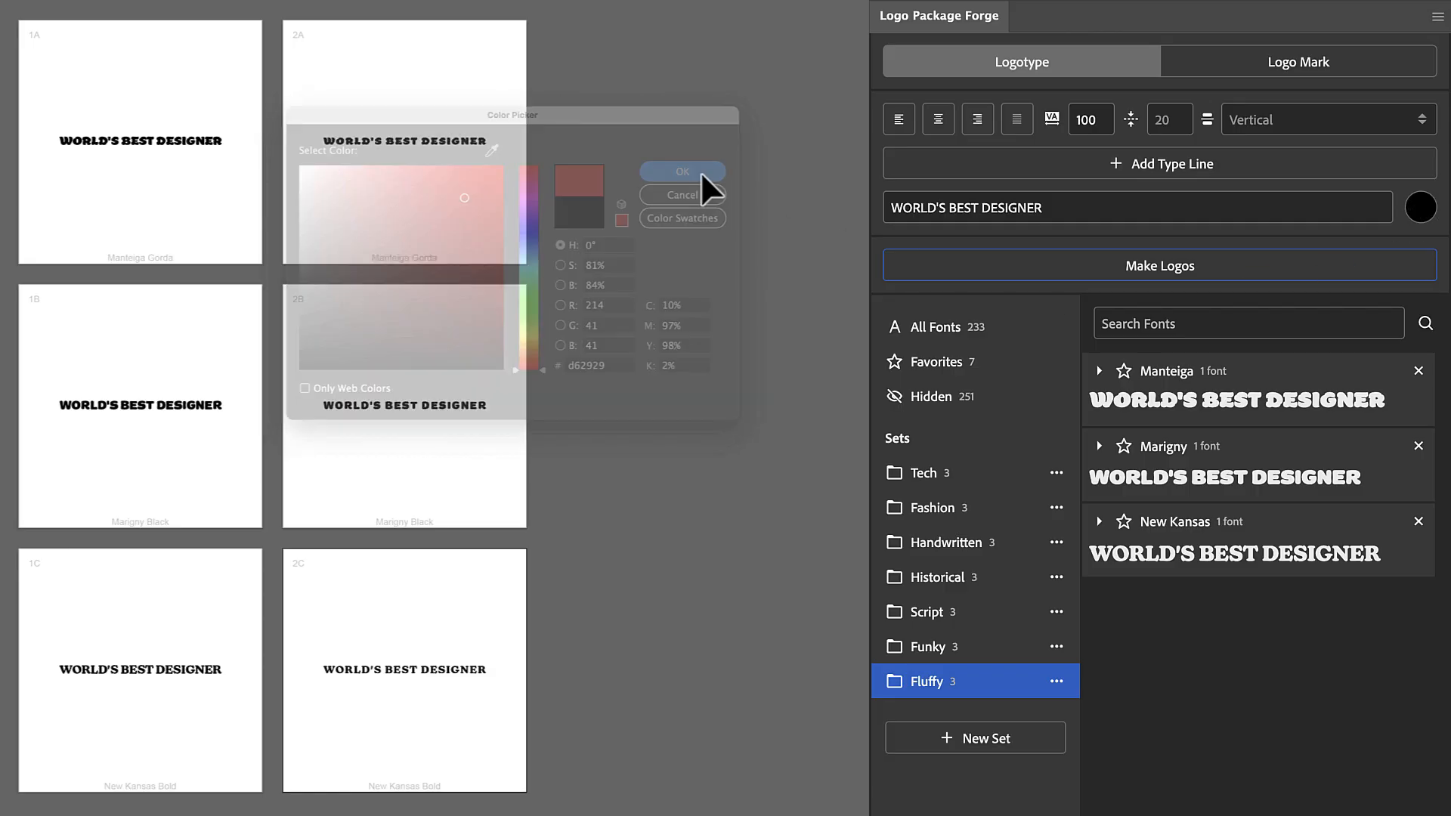
{"action": "left_click", "coordinate": [1150, 268]}
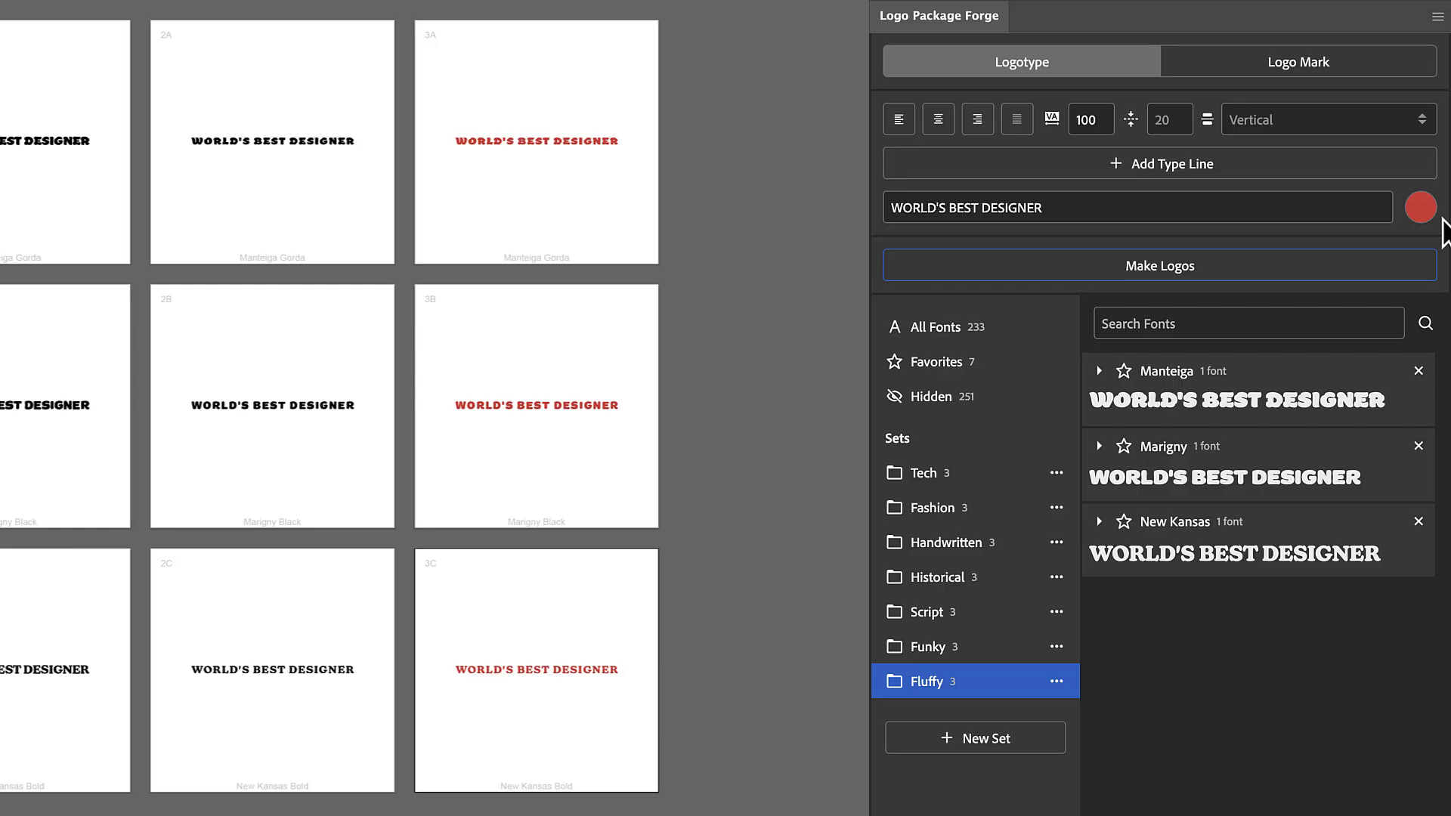
Add two more type lines and cut BEST DESIGNER from the first line, leaving WORLD'S
{"action": "left_click", "coordinate": [1254, 180]}
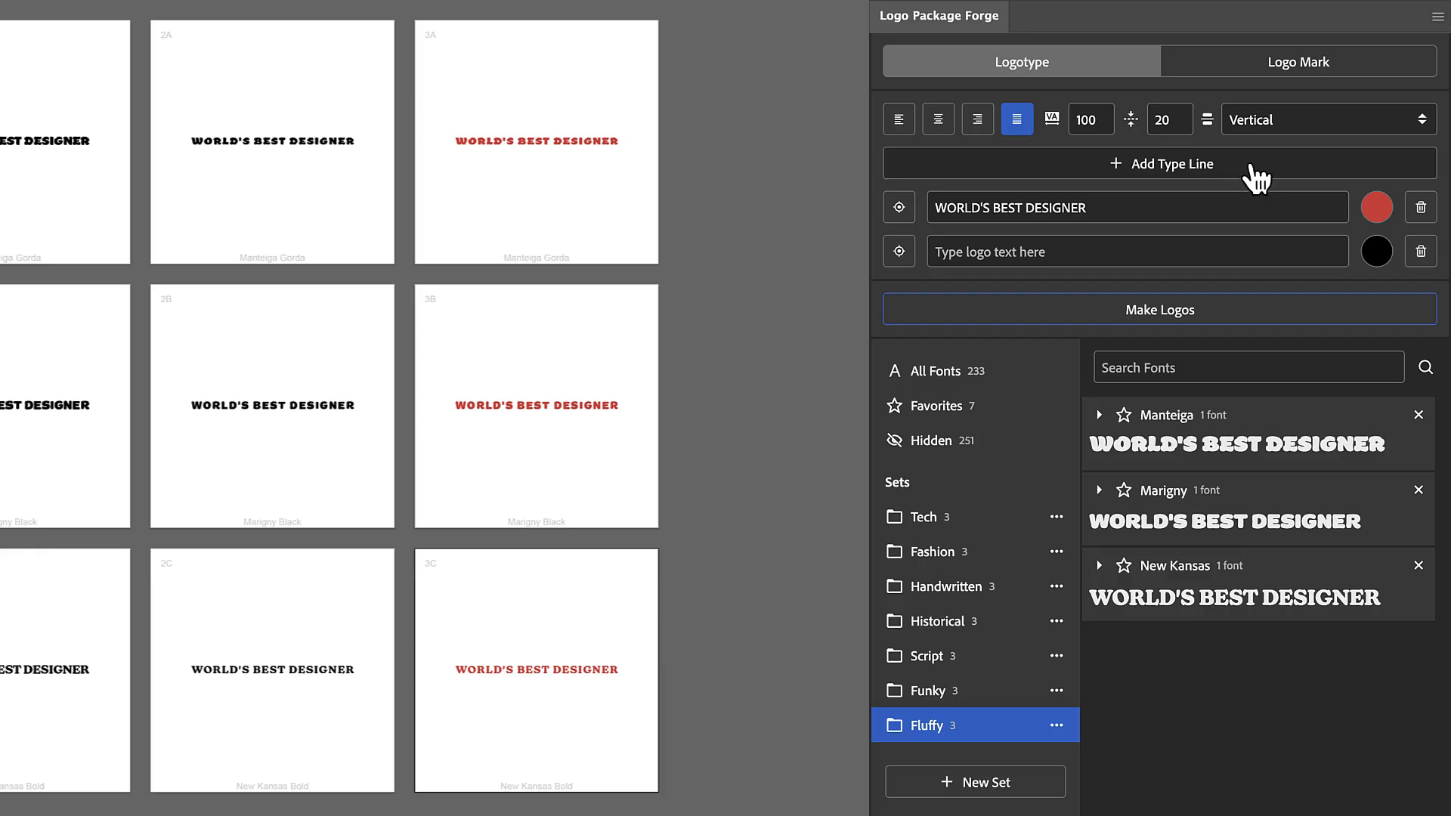
{"action": "left_click", "coordinate": [1254, 180]}
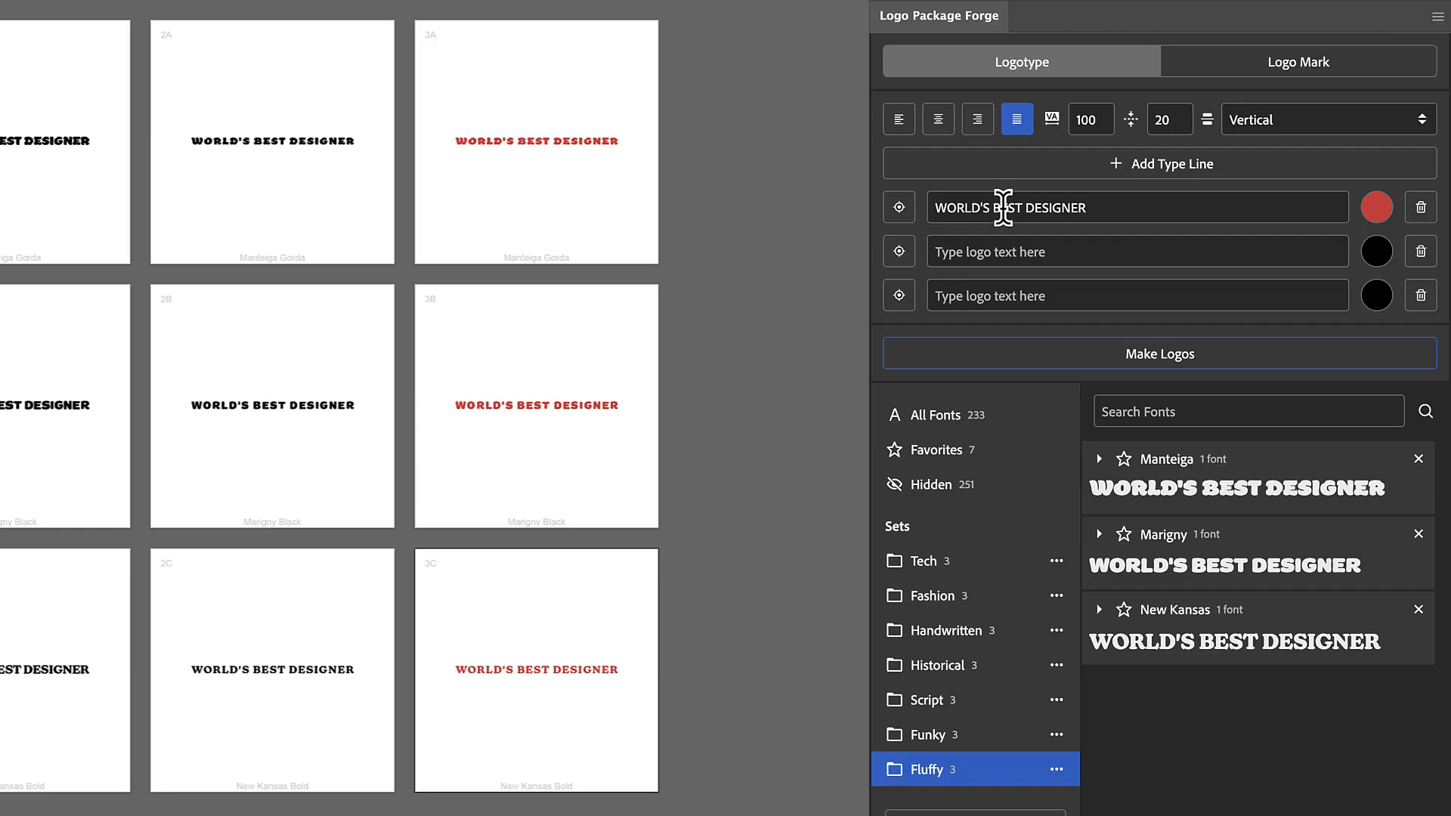
{"action": "left_click_drag", "start_coordinate": [993, 207], "coordinate": [1145, 205]}
{"action": "key", "text": "ctrl+c"}
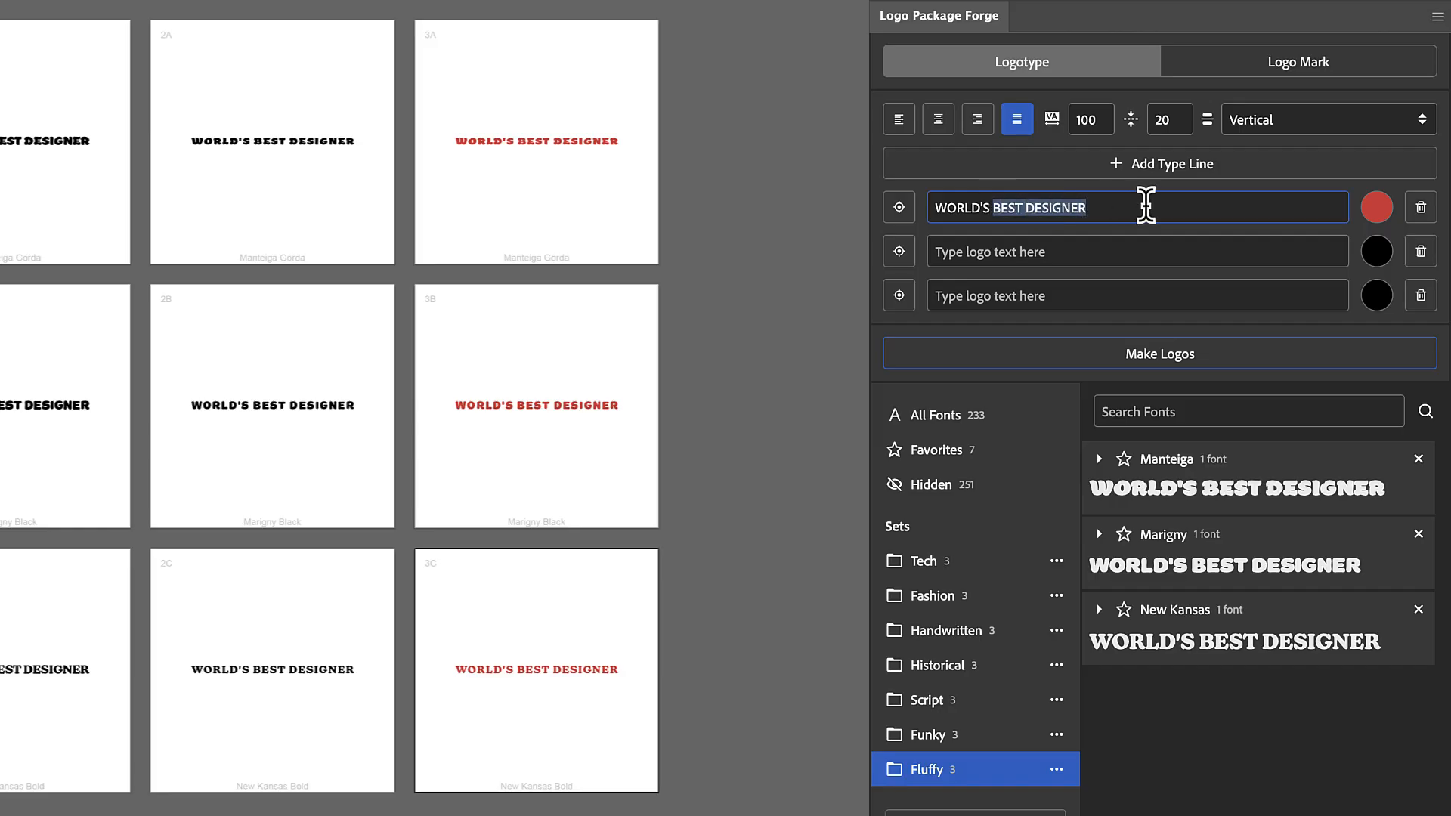
{"action": "key", "text": "BackSpace"}
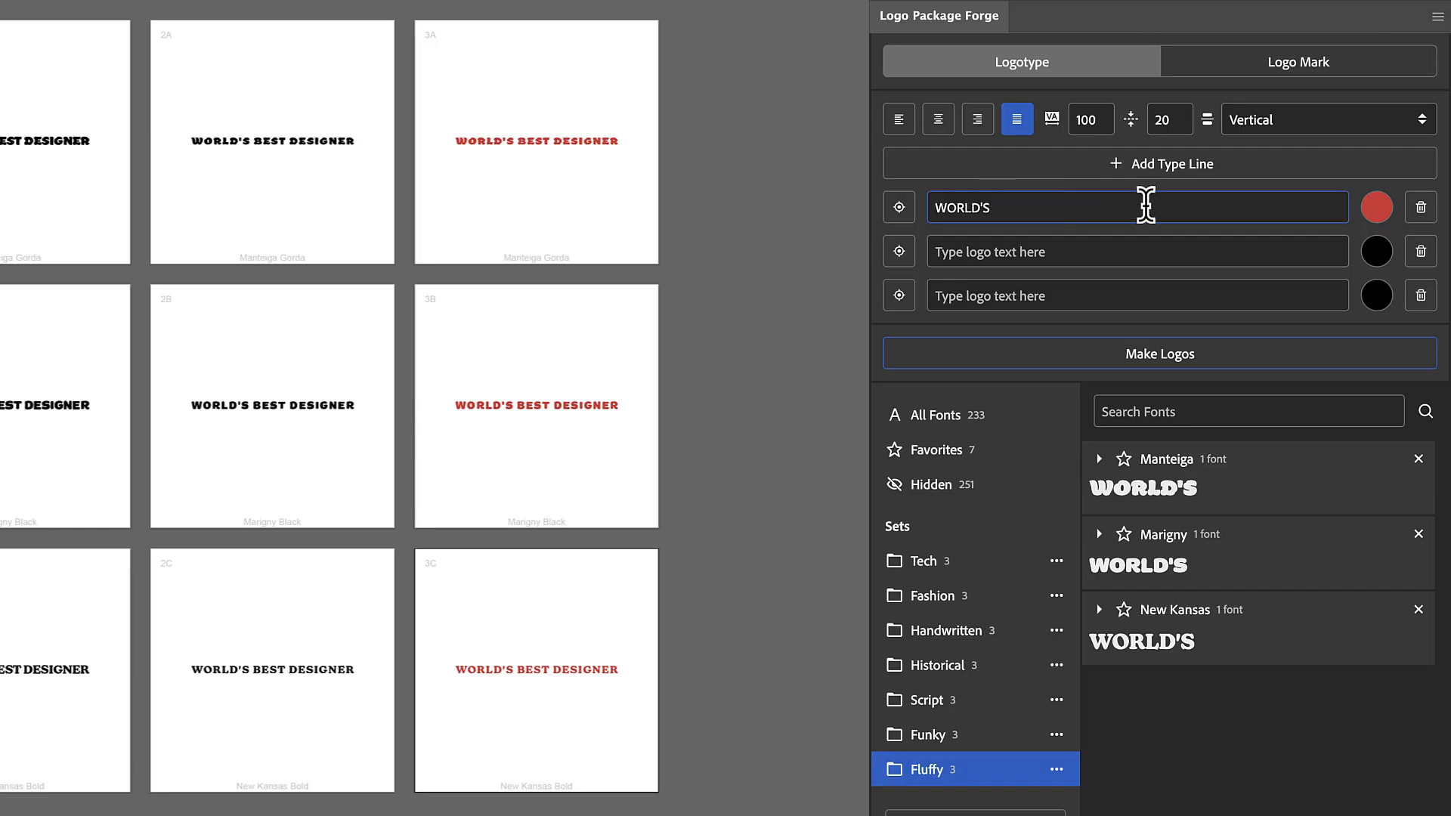
Fill the second type line with BEST and the third type line with DESIGNER
{"action": "left_click", "coordinate": [1082, 253]}
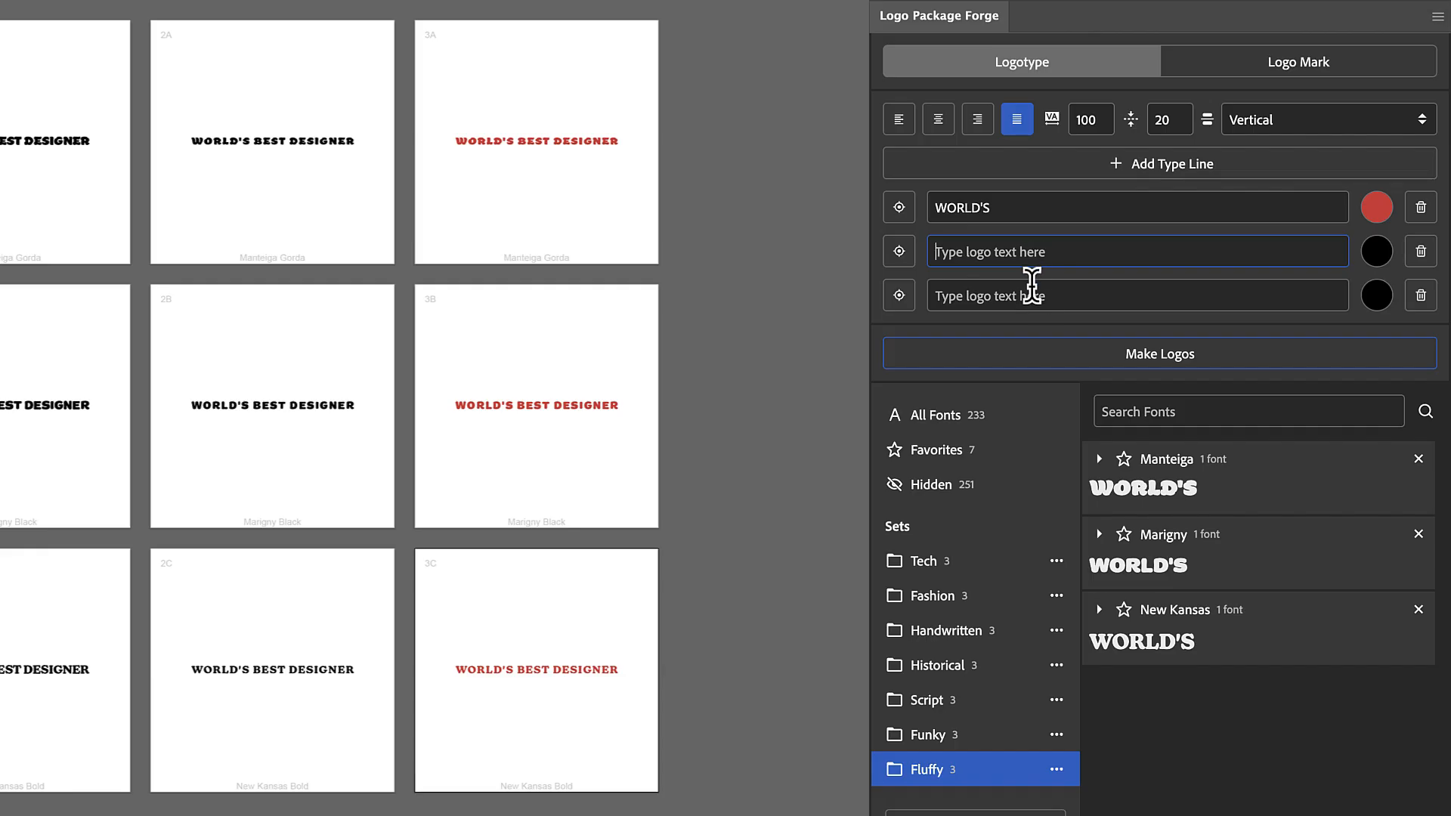
{"action": "key", "text": "ctrl+v"}
{"action": "double_click", "coordinate": [971, 250]}
{"action": "key", "text": "ctrl+c"}
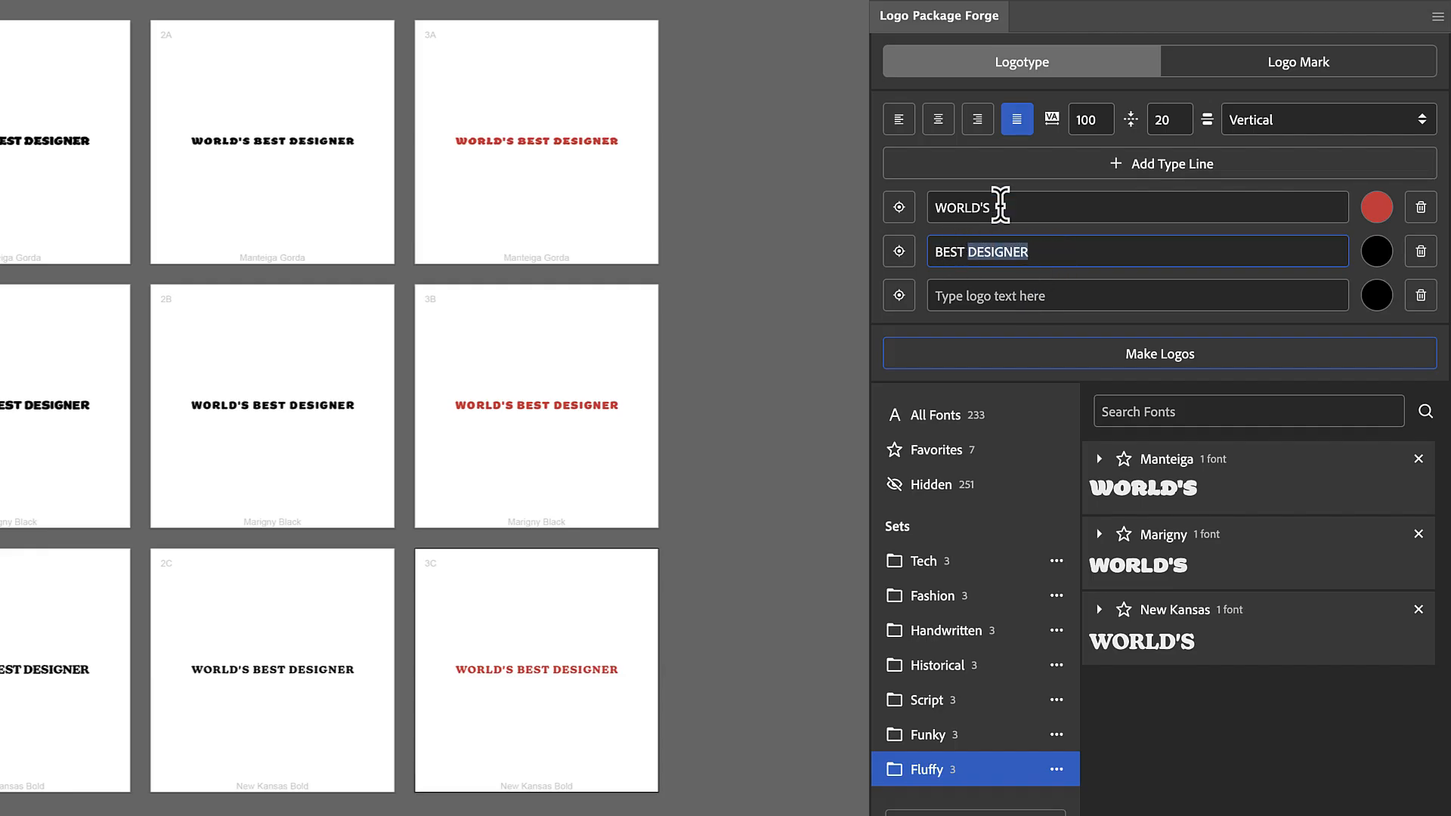
{"action": "key", "text": "BackSpace"}
{"action": "left_click", "coordinate": [1010, 289]}
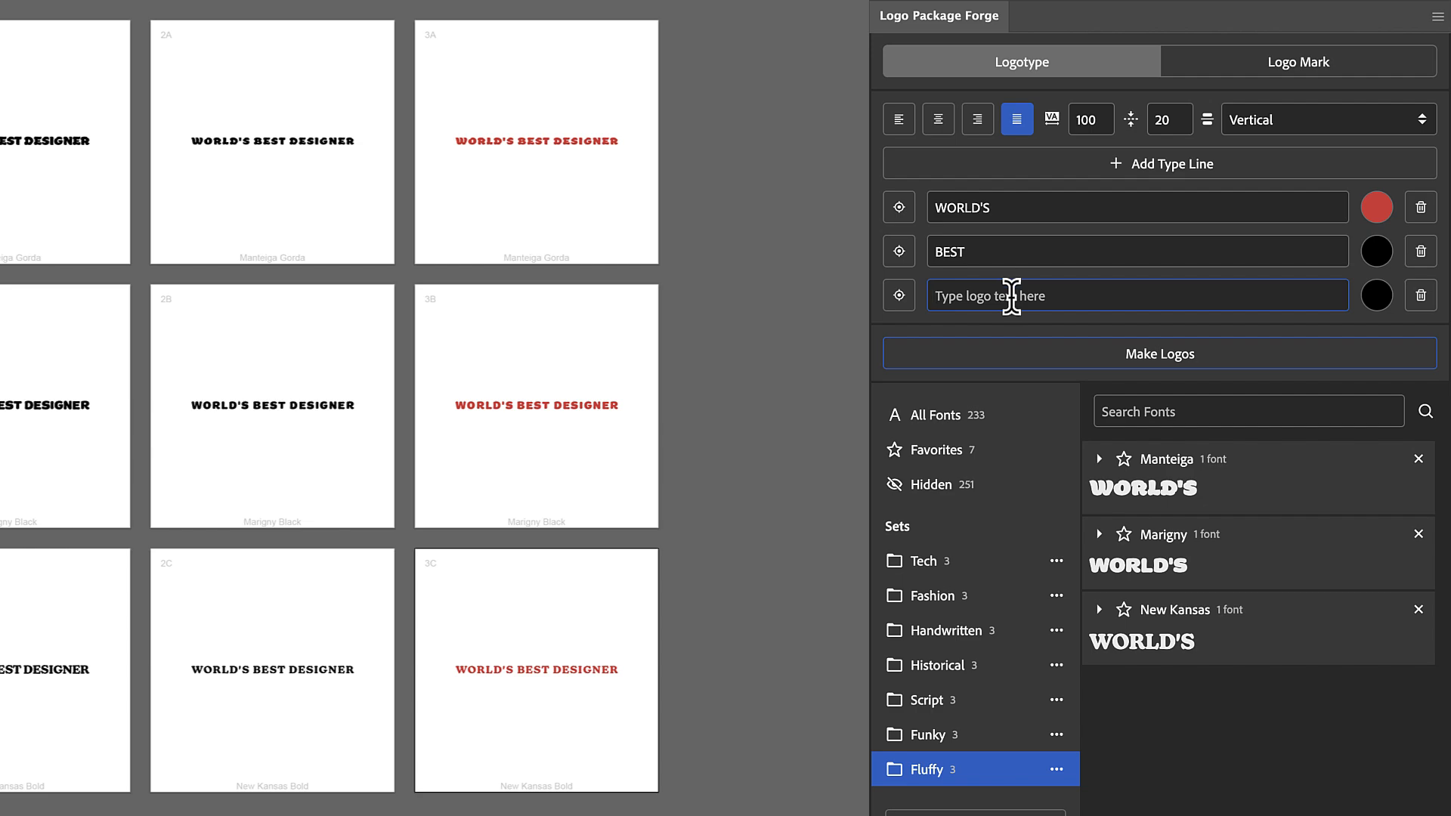
{"action": "key", "text": "ctrl+v"}
Set the colour of the WORLD'S line to black 000000
{"action": "left_click", "coordinate": [1376, 207]}
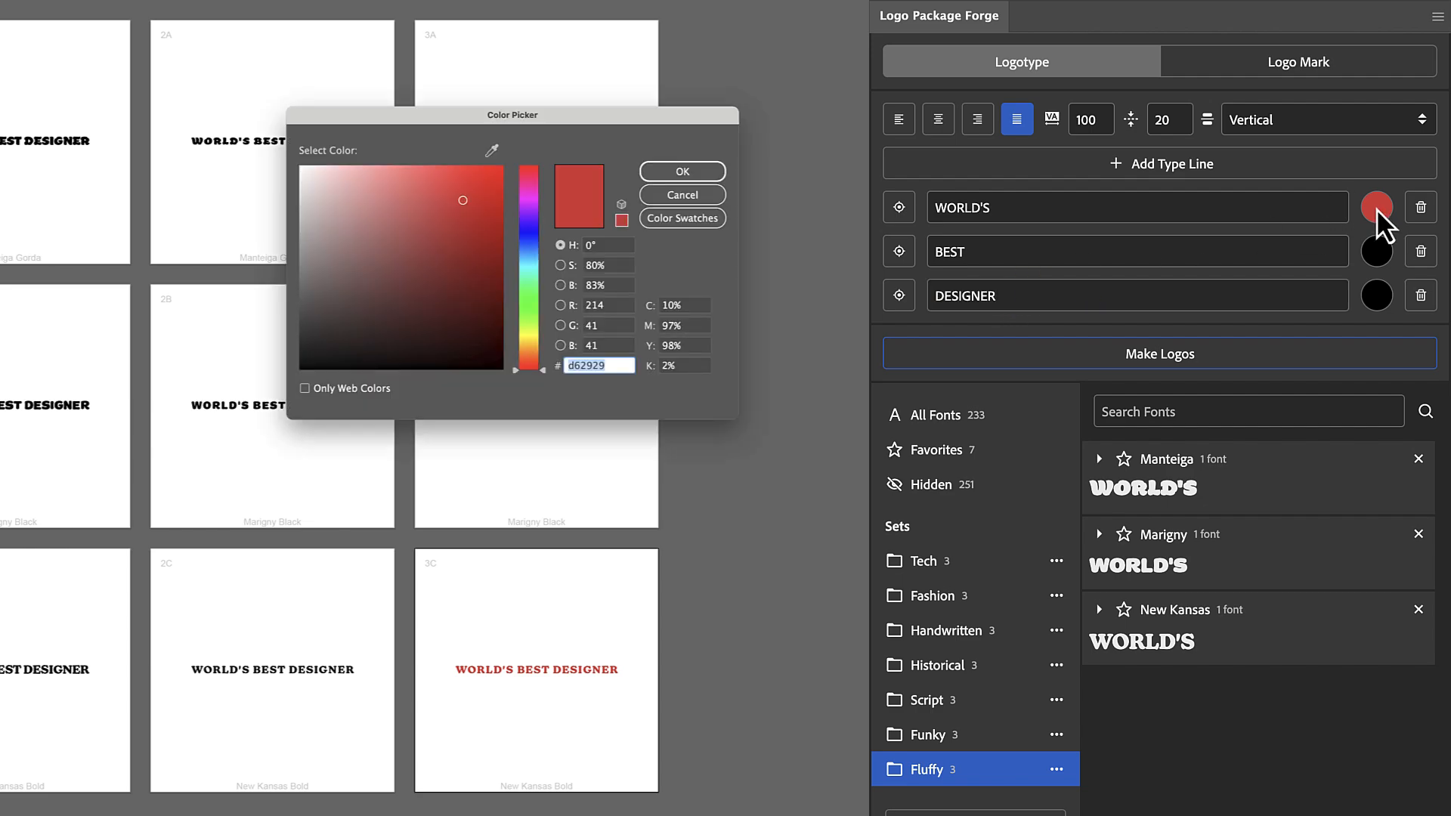
{"action": "left_click_drag", "start_coordinate": [414, 307], "coordinate": [268, 389]}
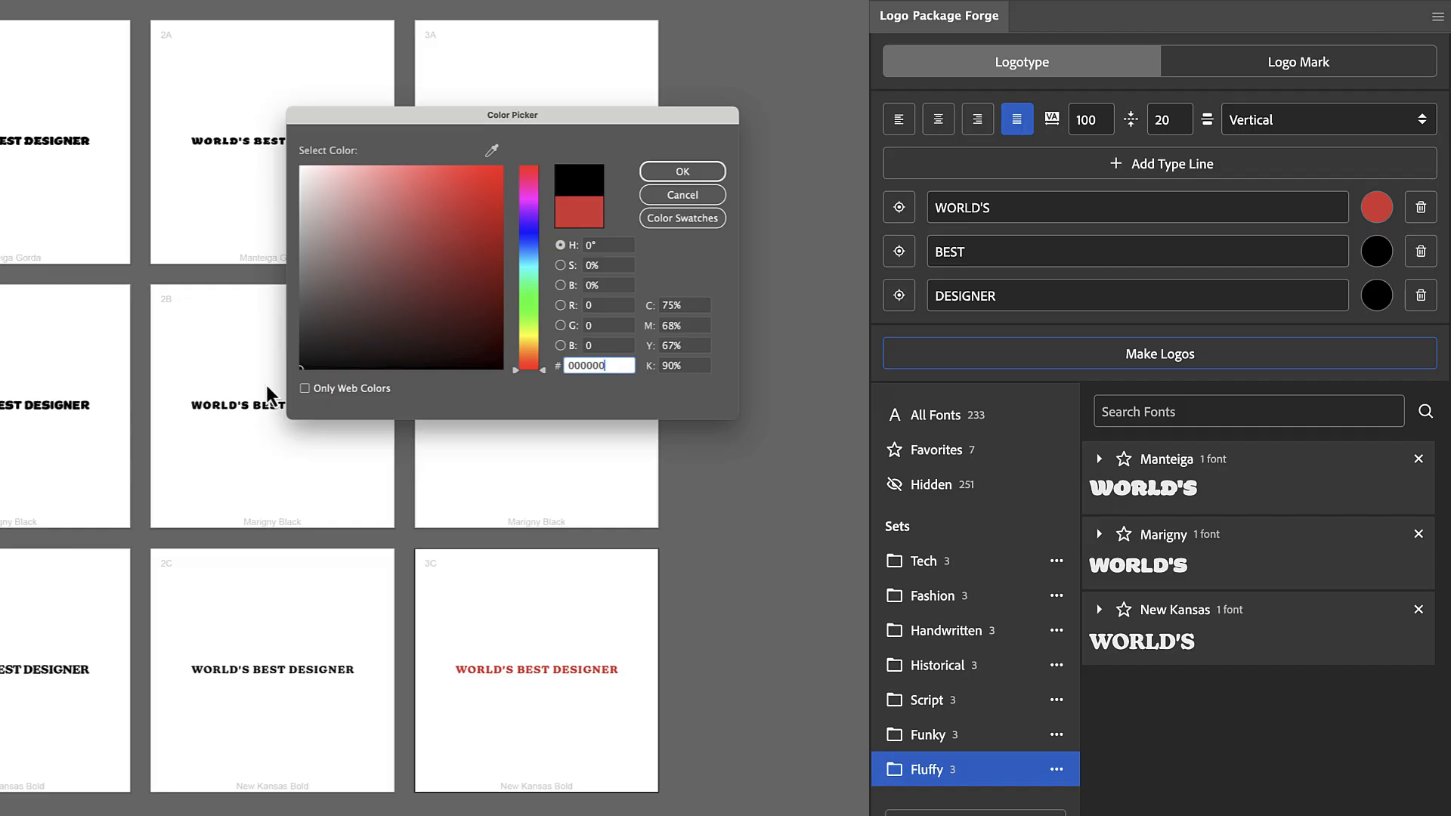
{"action": "left_click", "coordinate": [665, 174]}
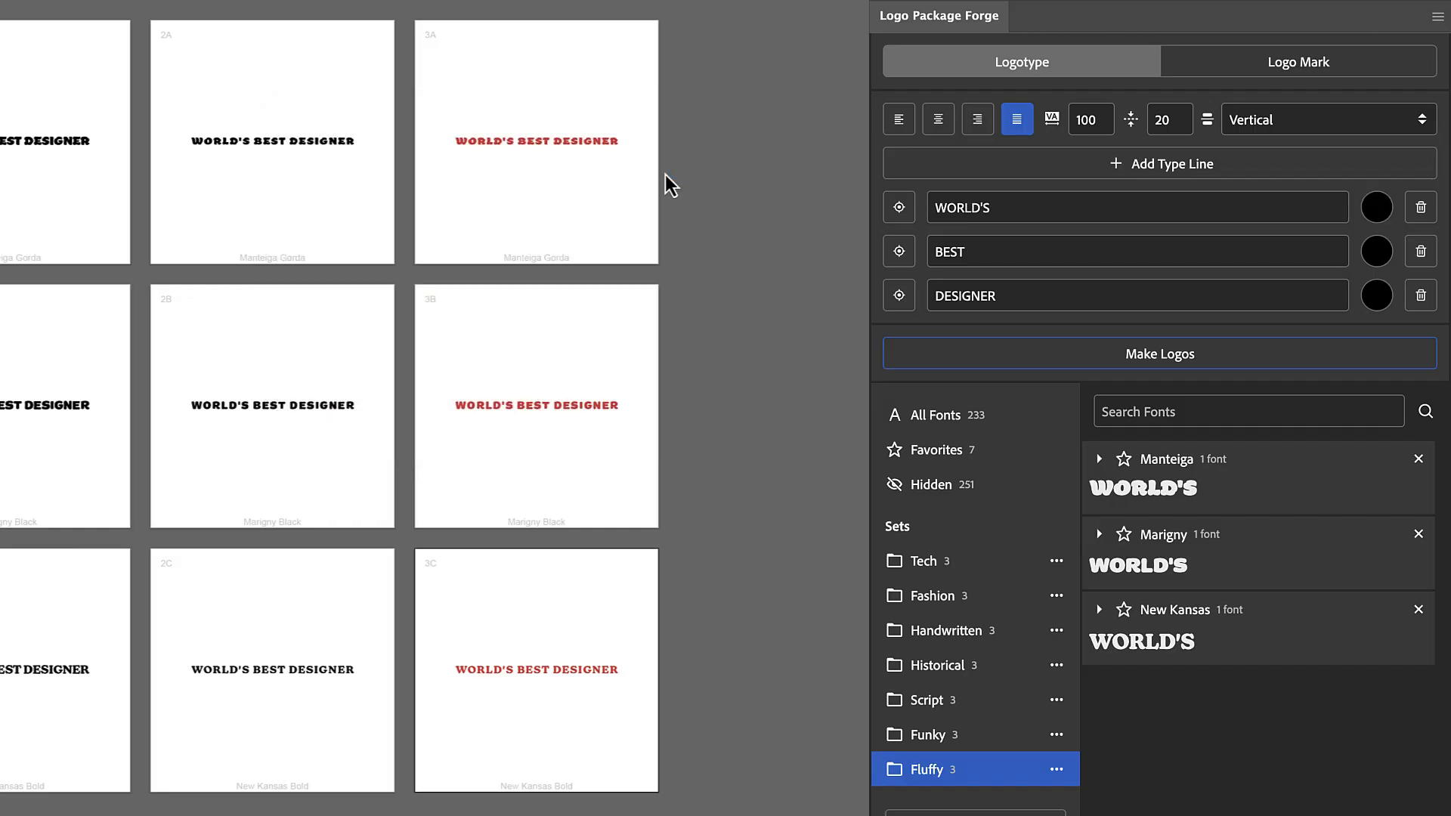
Set the letter tracking to 0 and generate the stacked three-line logos
{"action": "left_click", "coordinate": [1086, 121]}
{"action": "type", "text": "0"}
{"action": "key", "text": "Tab"}
{"action": "left_click", "coordinate": [1351, 190]}
{"action": "left_click", "coordinate": [1179, 355]}
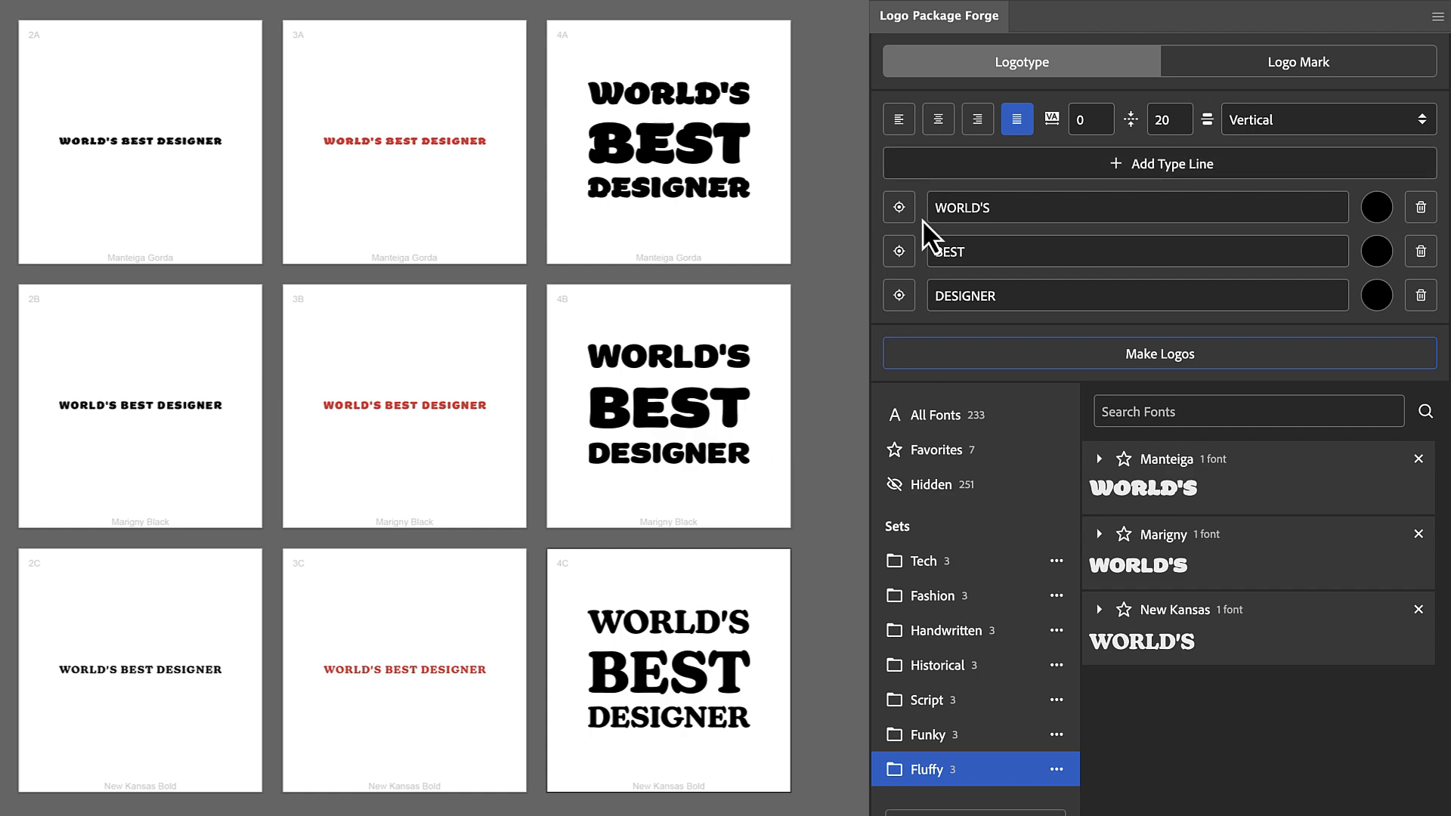
Generate left-aligned, centred and right-aligned versions of the stacked three-line logos
{"action": "left_click", "coordinate": [899, 129]}
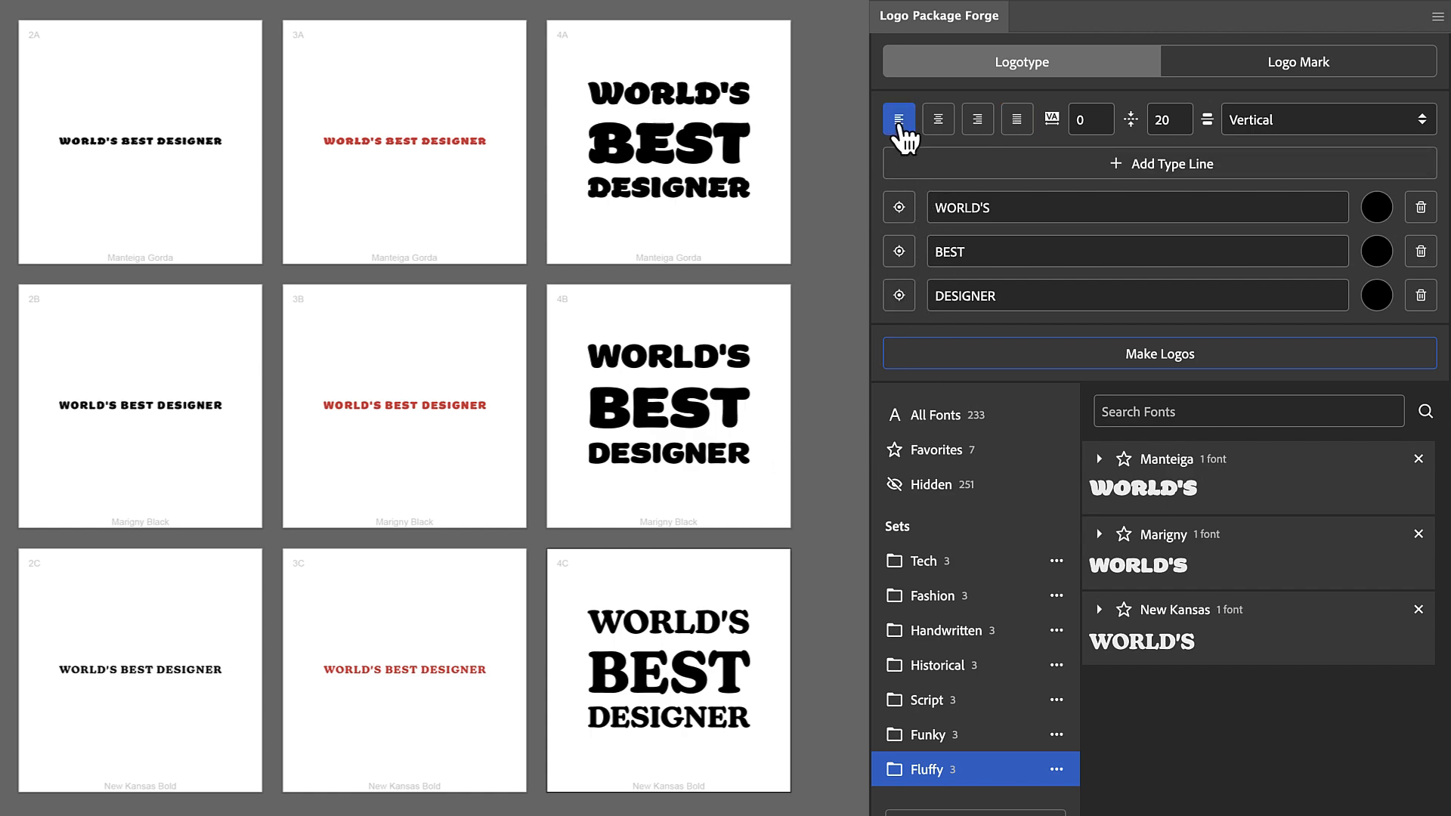
{"action": "left_click", "coordinate": [1092, 359]}
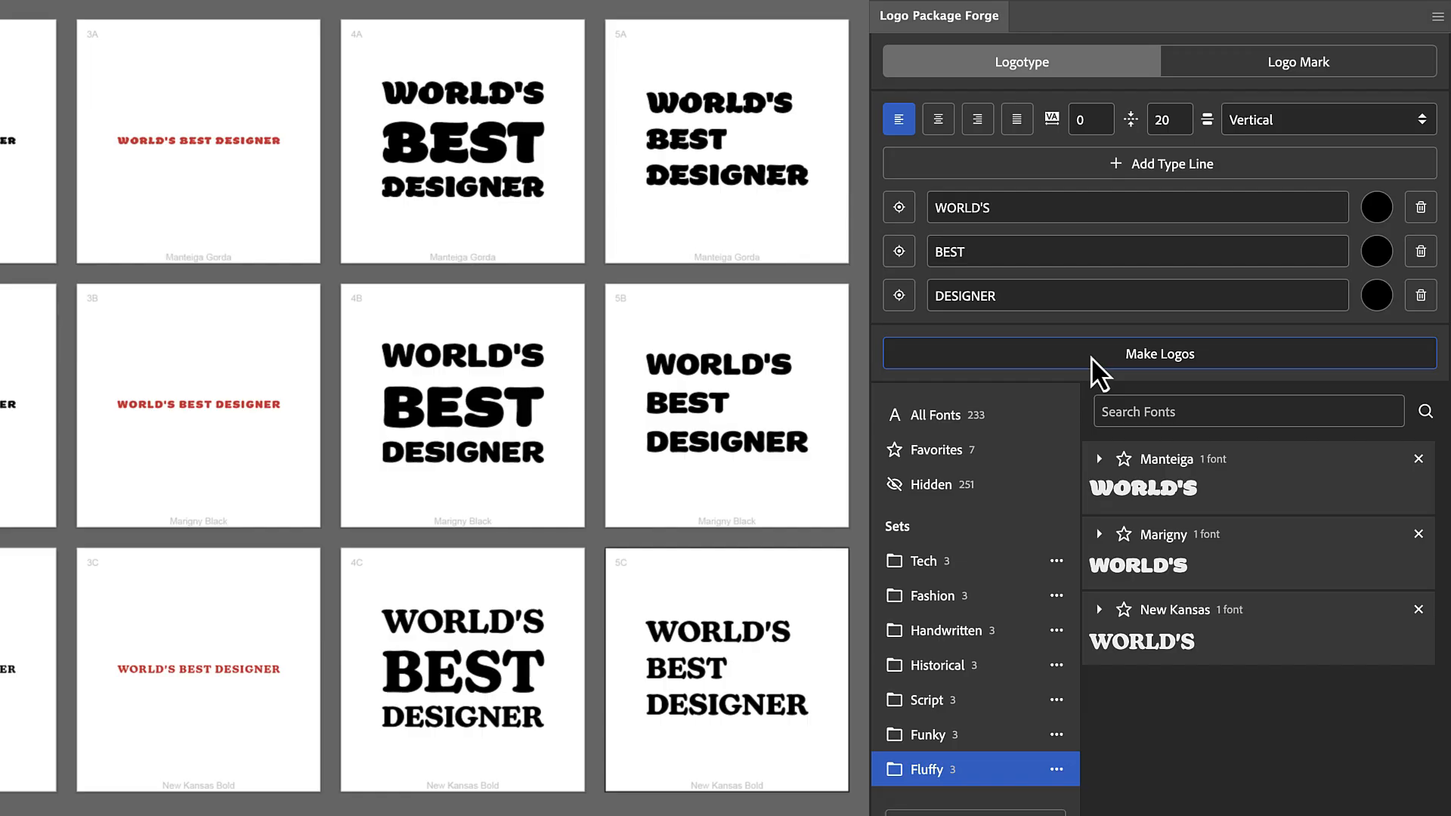
{"action": "left_click", "coordinate": [940, 120]}
{"action": "left_click", "coordinate": [1099, 355]}
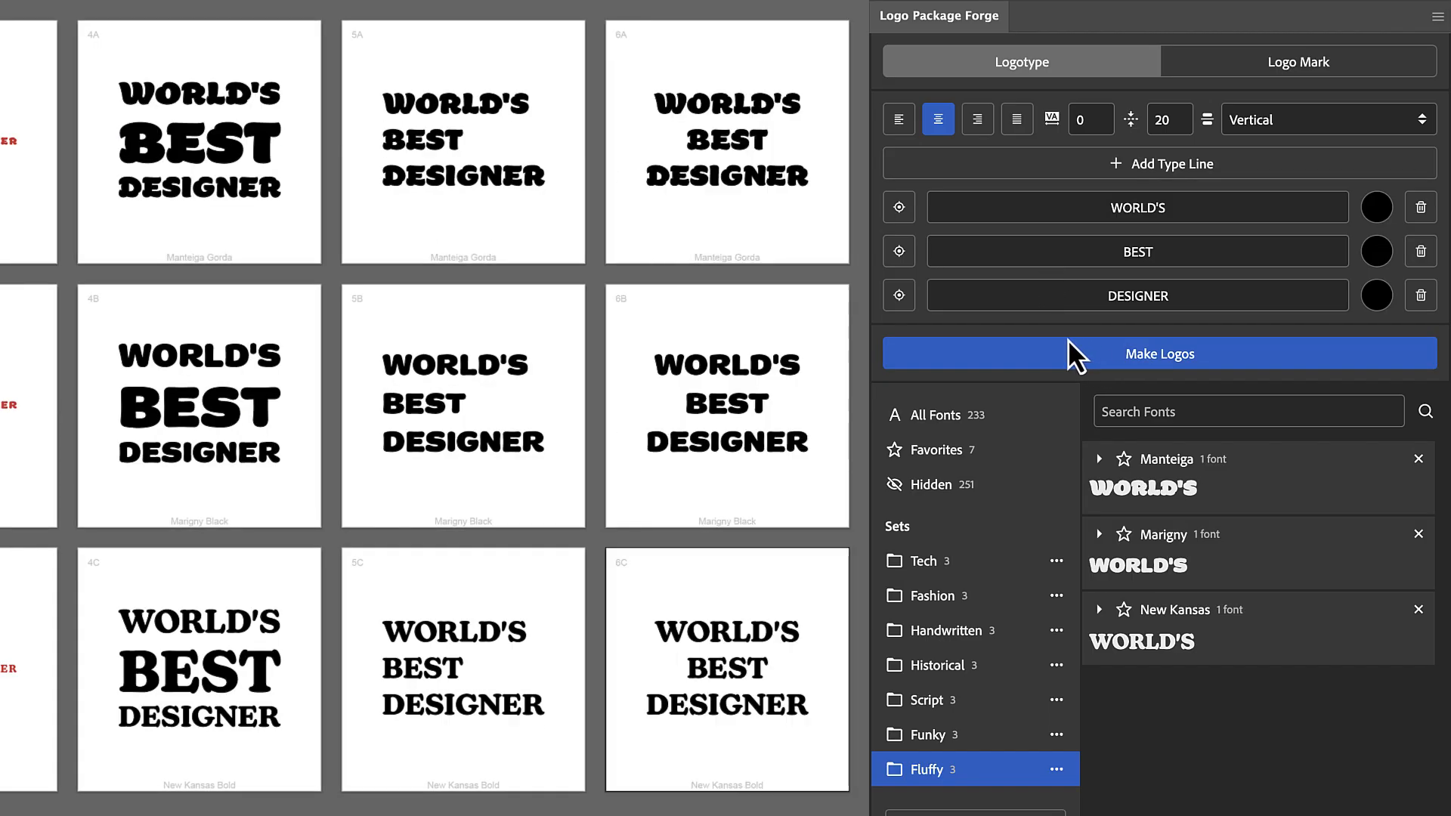
{"action": "left_click", "coordinate": [977, 119]}
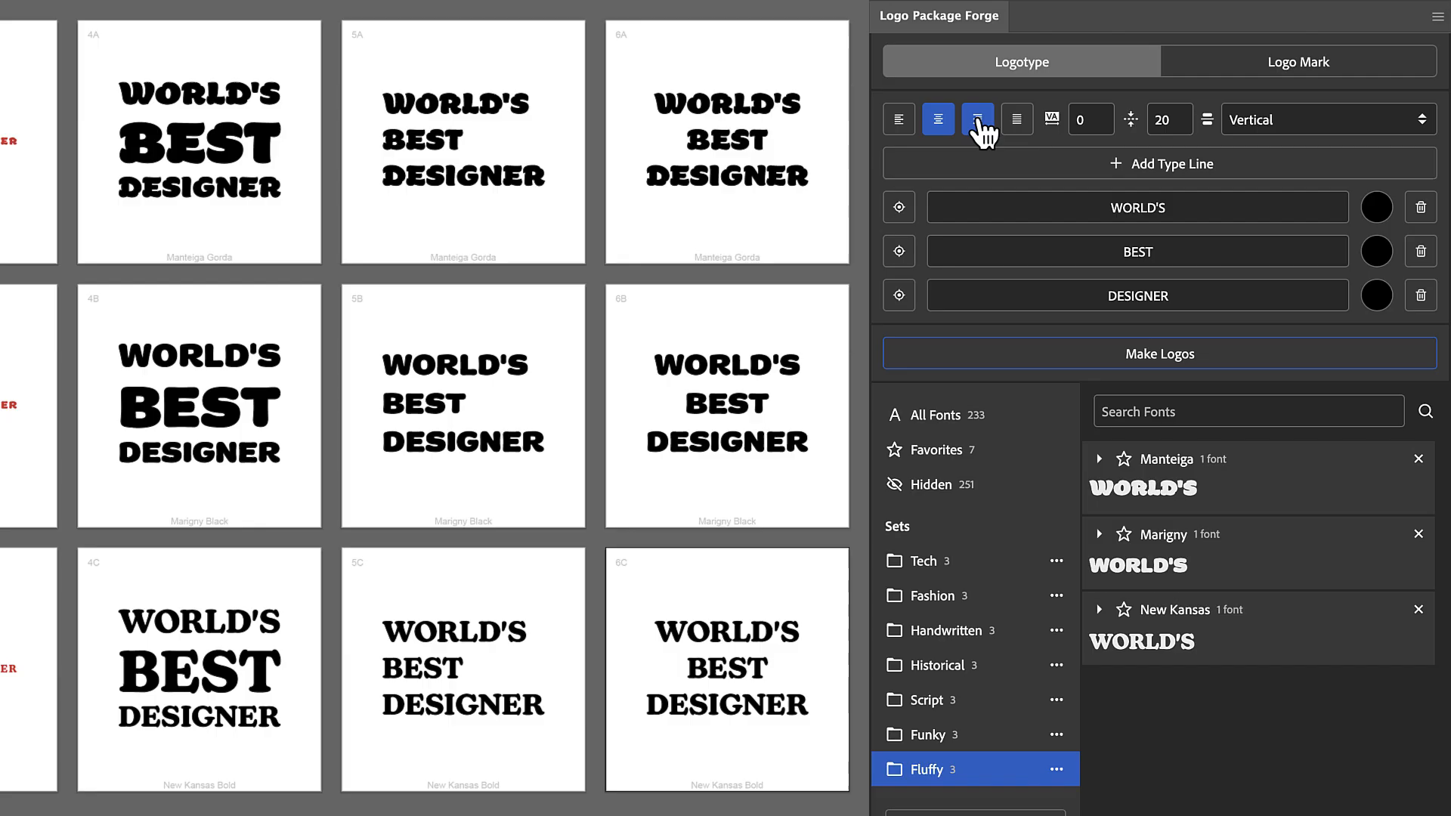
{"action": "left_click", "coordinate": [1076, 348]}
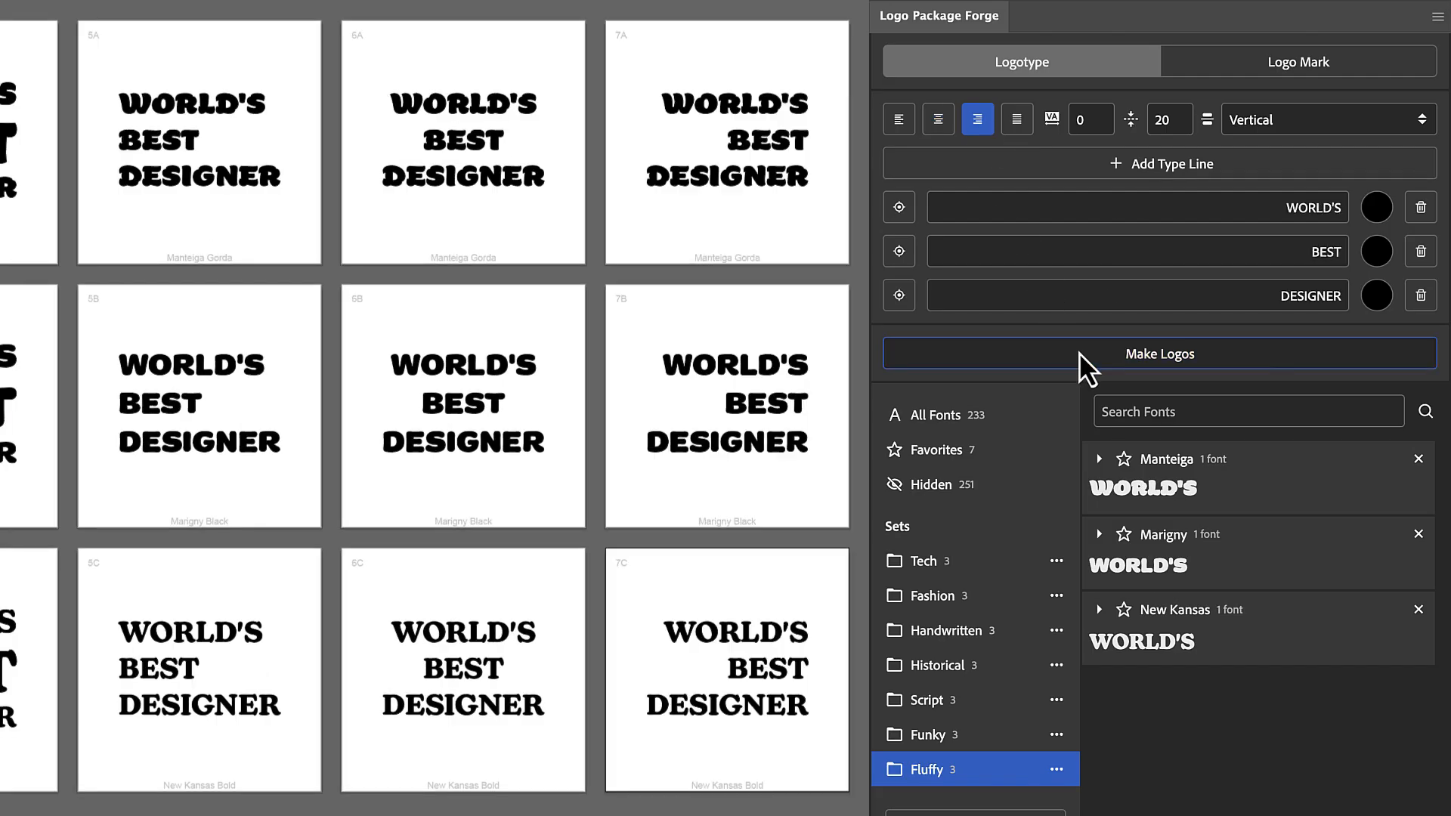
Justify the stacked type lines and set the spacing between them to 10
{"action": "left_click", "coordinate": [1017, 121]}
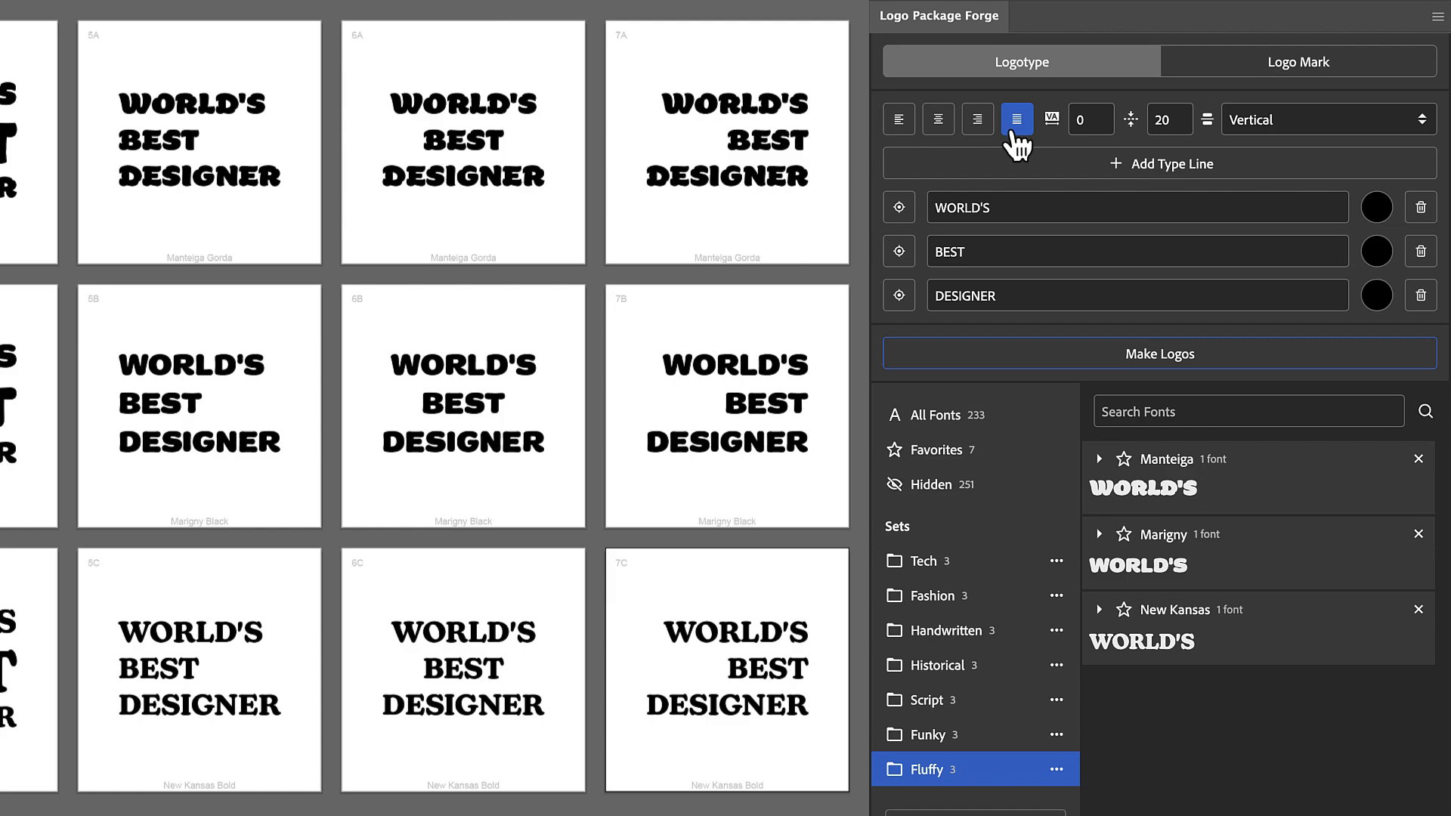
{"action": "double_click", "coordinate": [1167, 119]}
{"action": "left_click", "coordinate": [874, 160]}
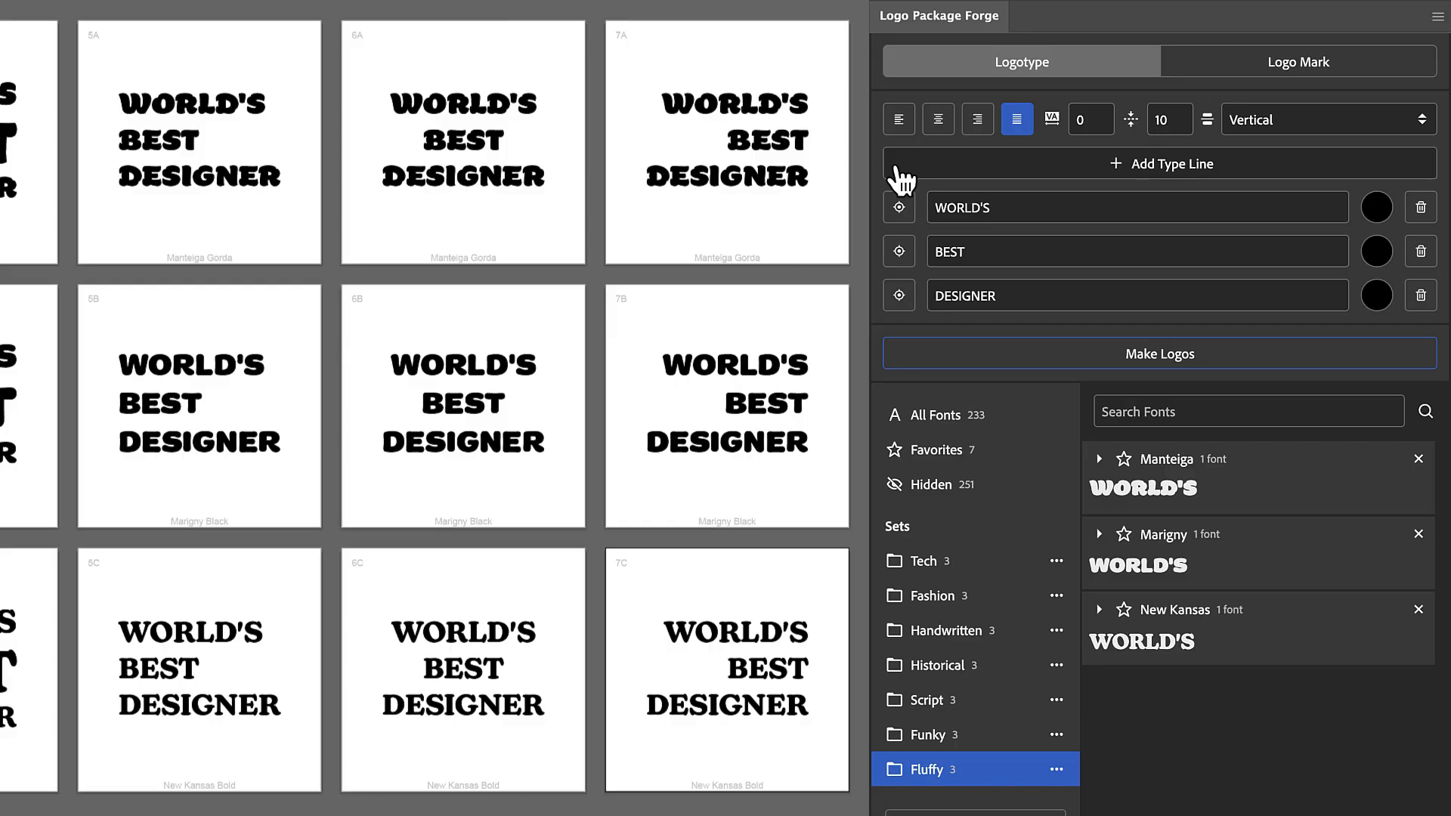
Colour the DESIGNER line red and generate the justified, tighter-spaced logos
{"action": "left_click", "coordinate": [1378, 295]}
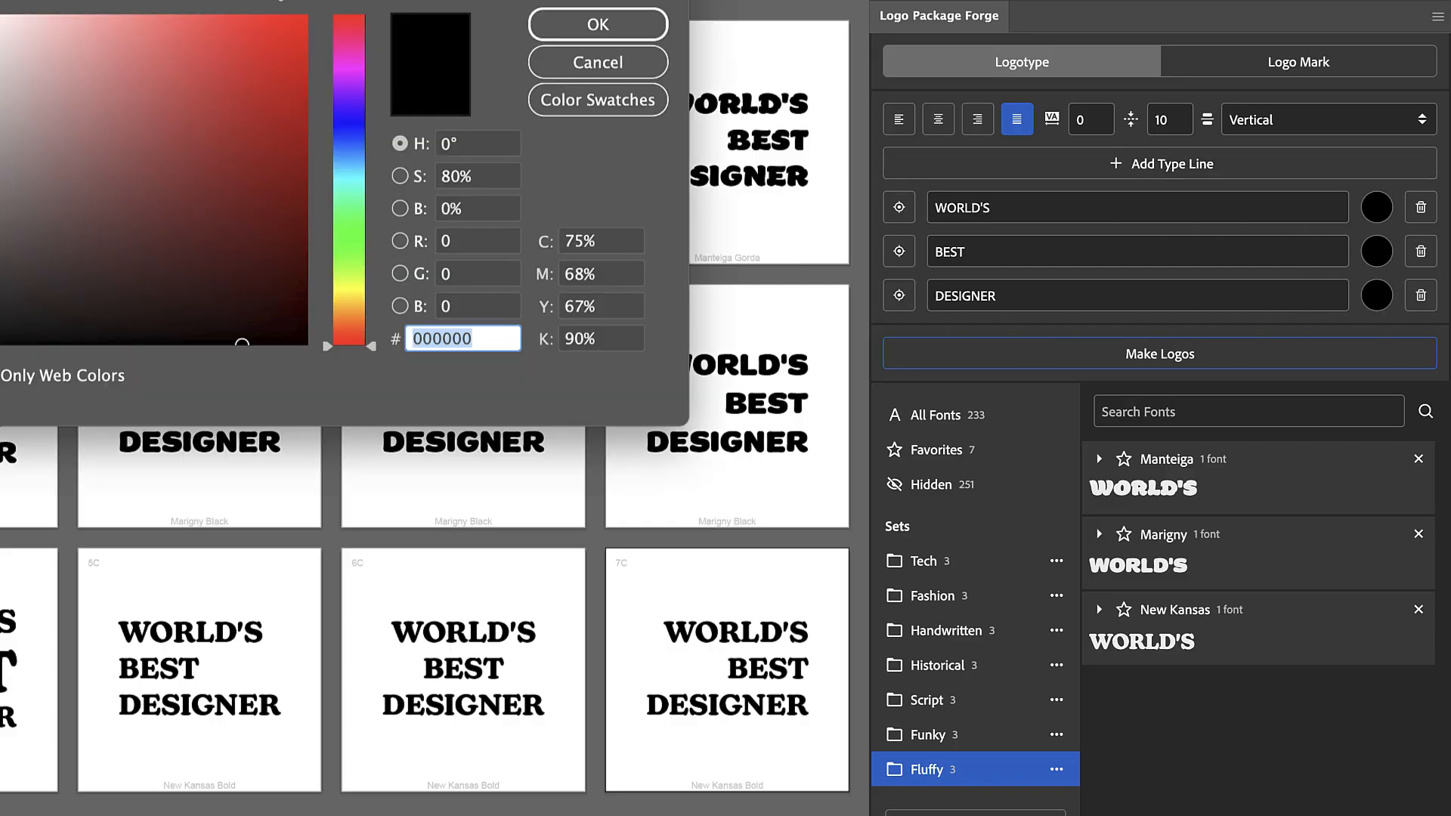
{"action": "left_click", "coordinate": [235, 65]}
{"action": "left_click", "coordinate": [621, 29]}
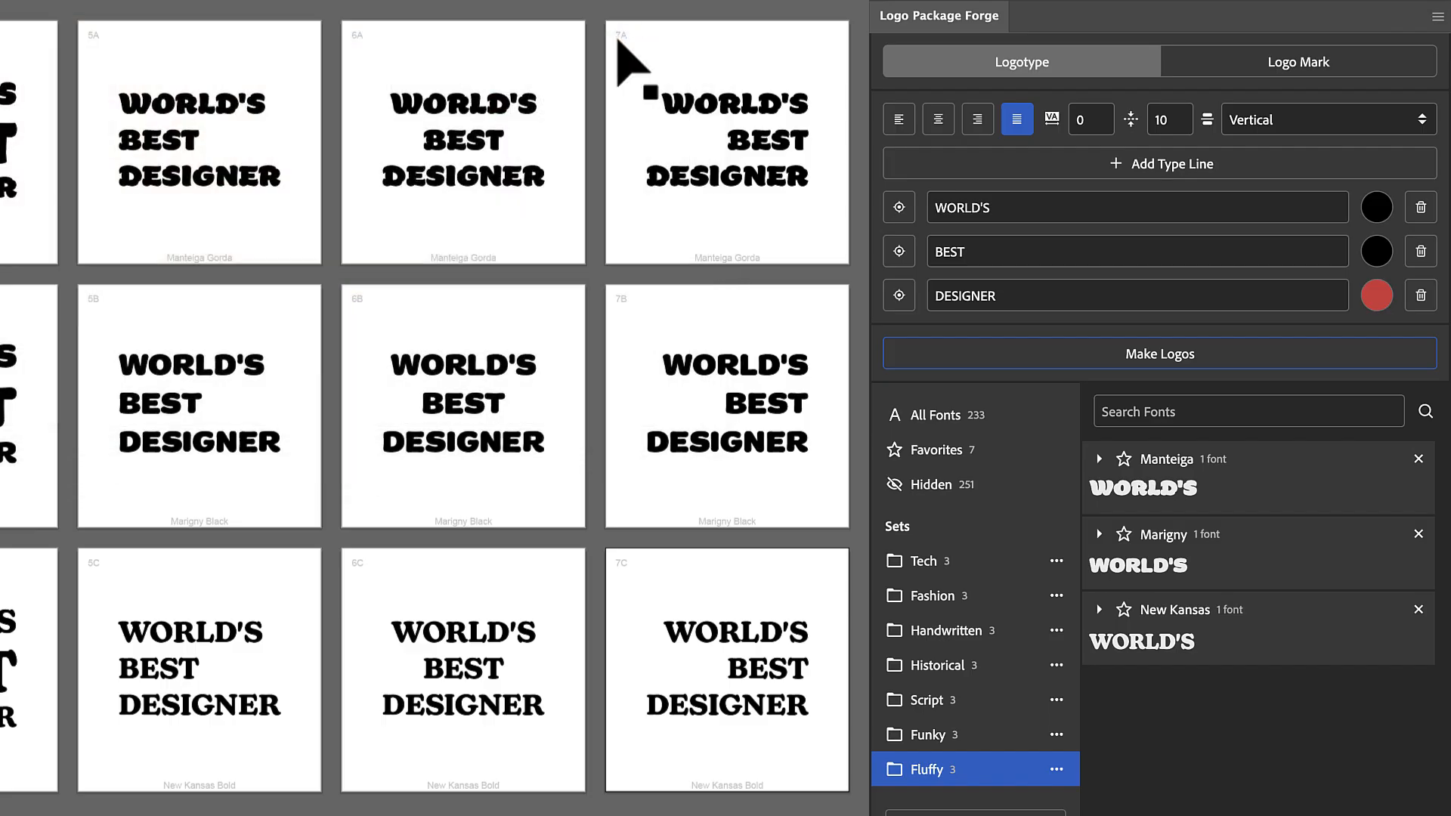
{"action": "left_click", "coordinate": [1063, 360]}
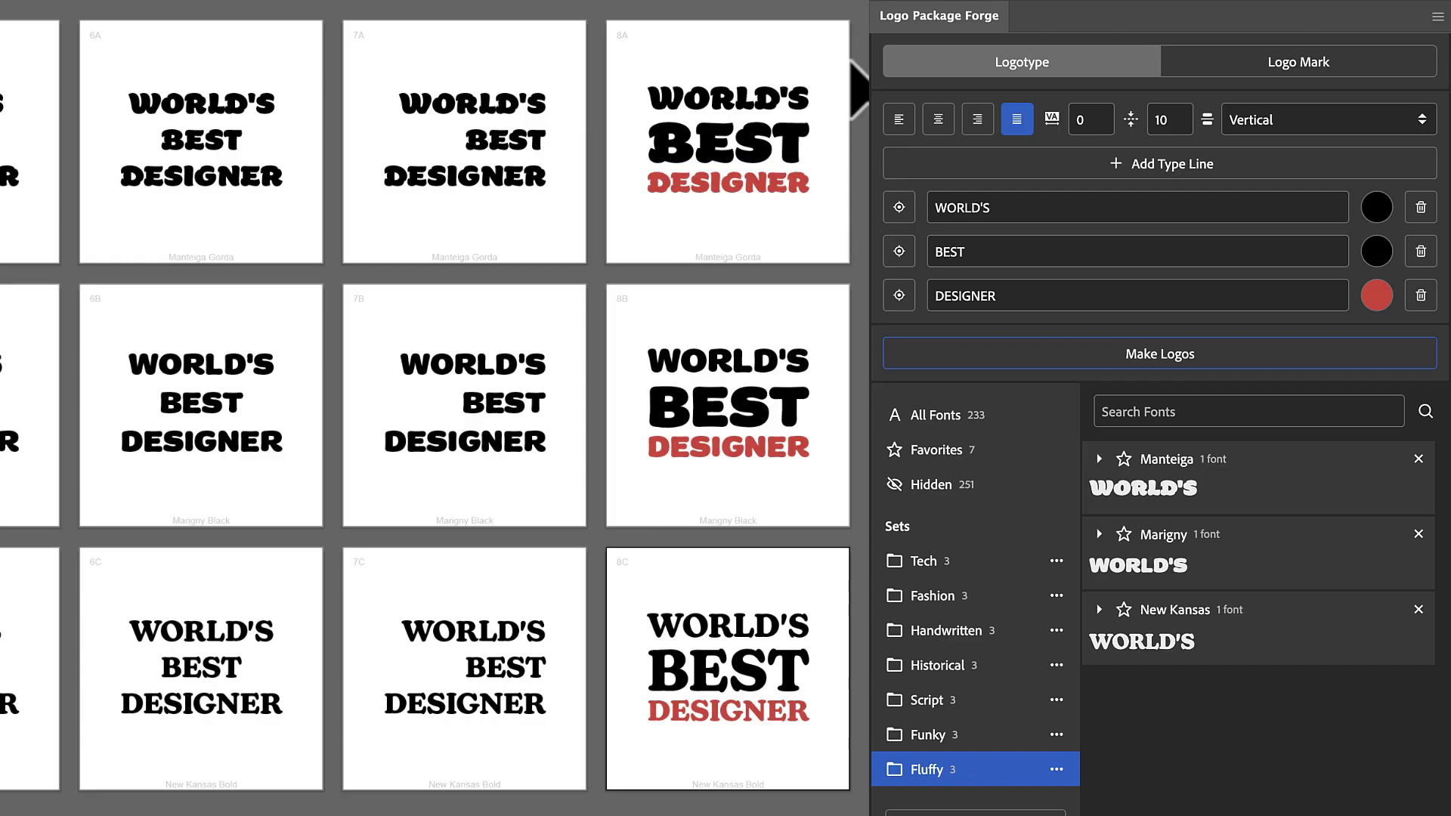
Switch the type-line layout to Horizontal with a spacing of 8 and set the DESIGNER line's colour to black 000000
{"action": "left_click", "coordinate": [1421, 121]}
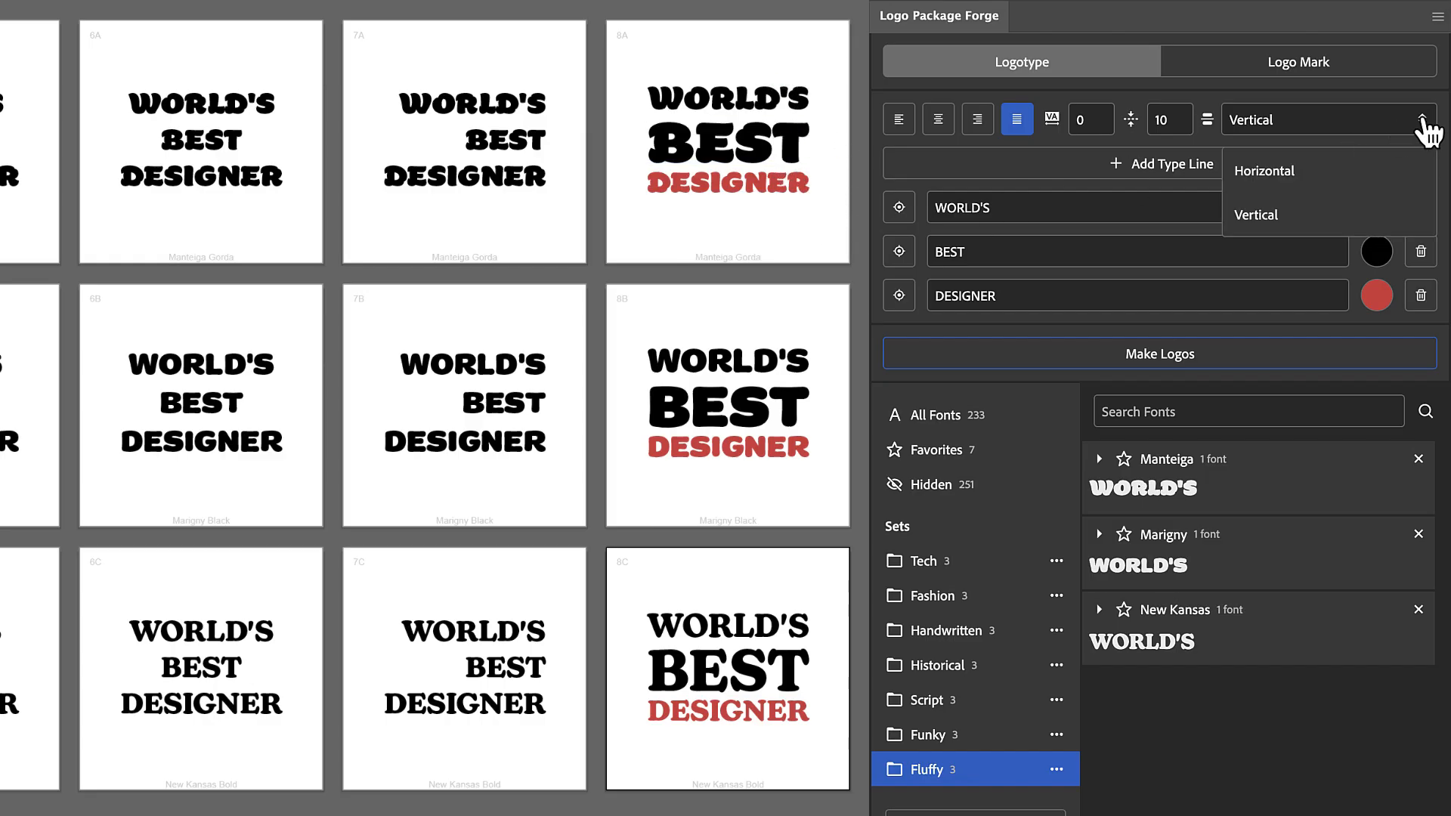
{"action": "left_click", "coordinate": [1309, 182]}
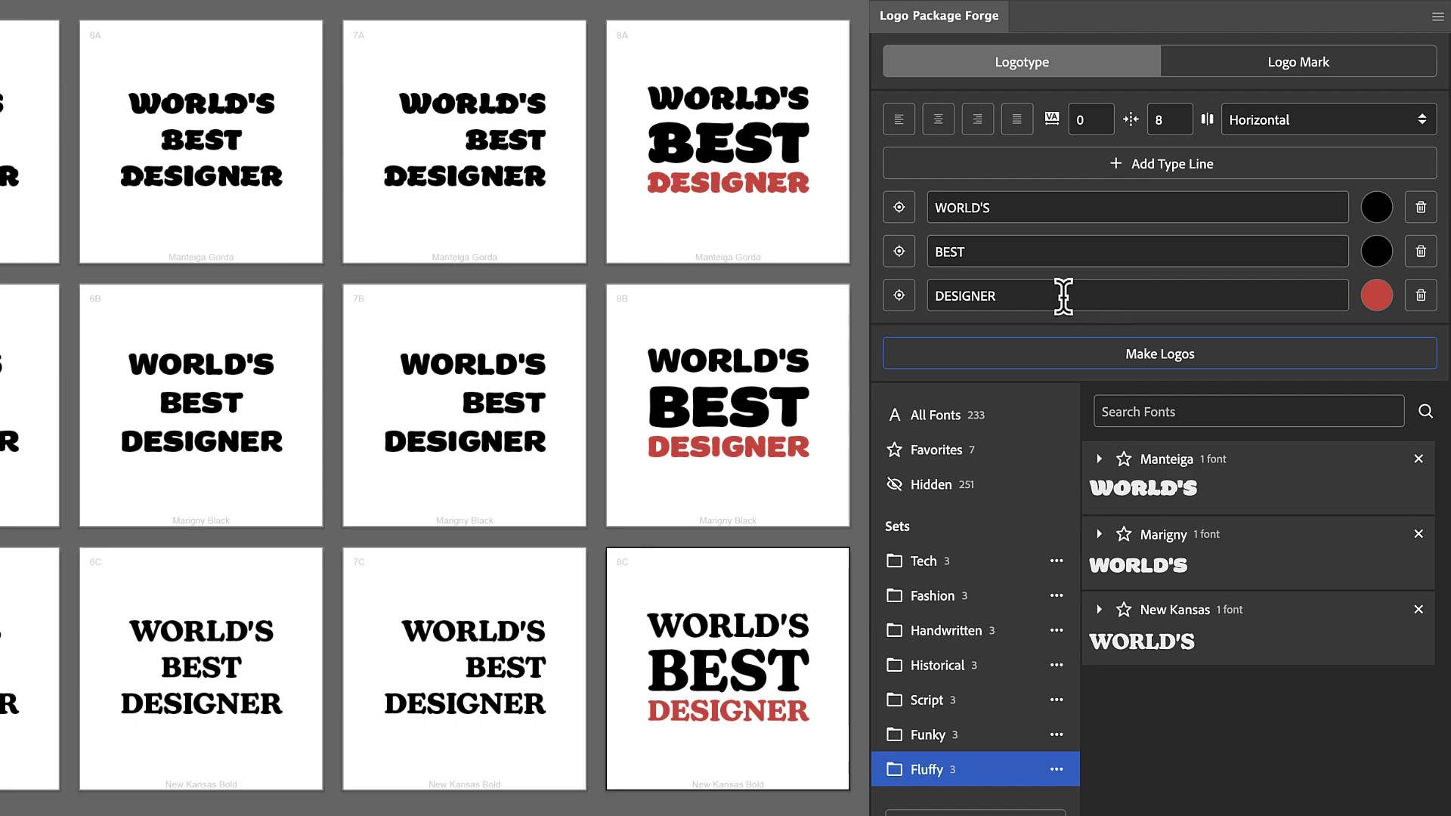
{"action": "left_click", "coordinate": [1382, 296]}
{"action": "type", "text": "000000"}
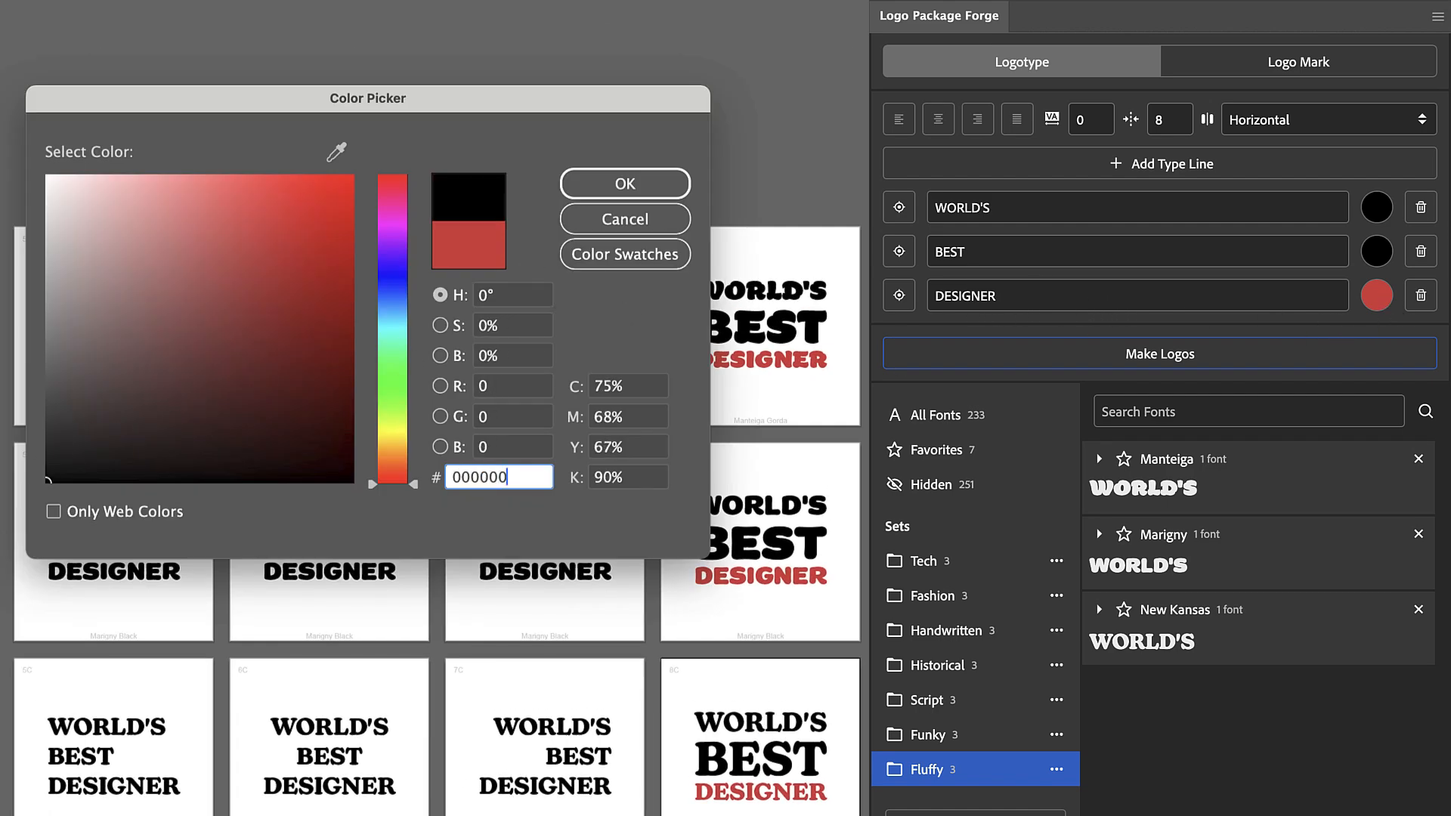
{"action": "left_click", "coordinate": [642, 193]}
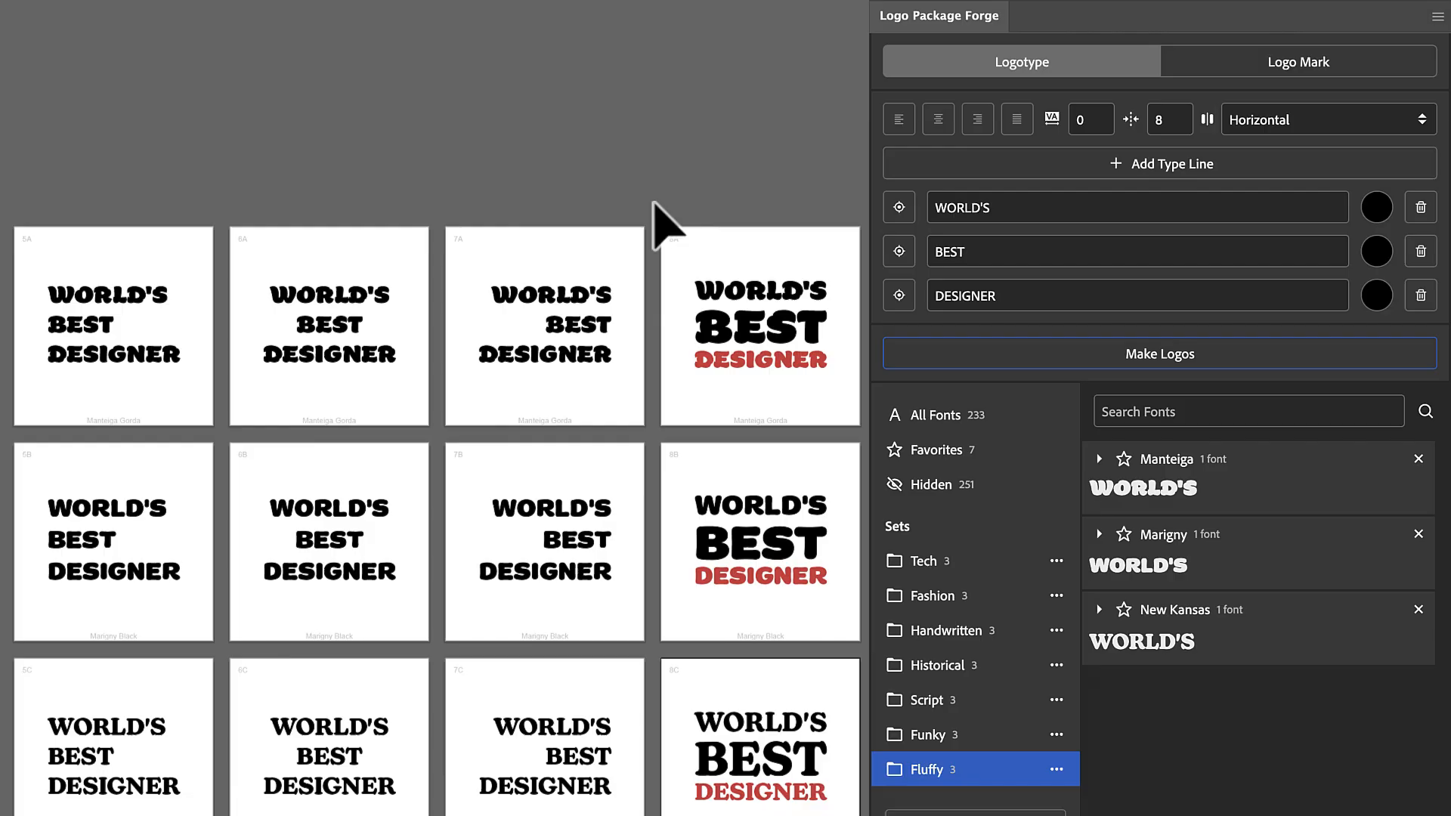
Colour the BEST line red and generate the horizontal single-row logos
{"action": "left_click", "coordinate": [1362, 252]}
{"action": "left_click_drag", "start_coordinate": [317, 356], "coordinate": [295, 239]}
{"action": "left_click", "coordinate": [617, 193]}
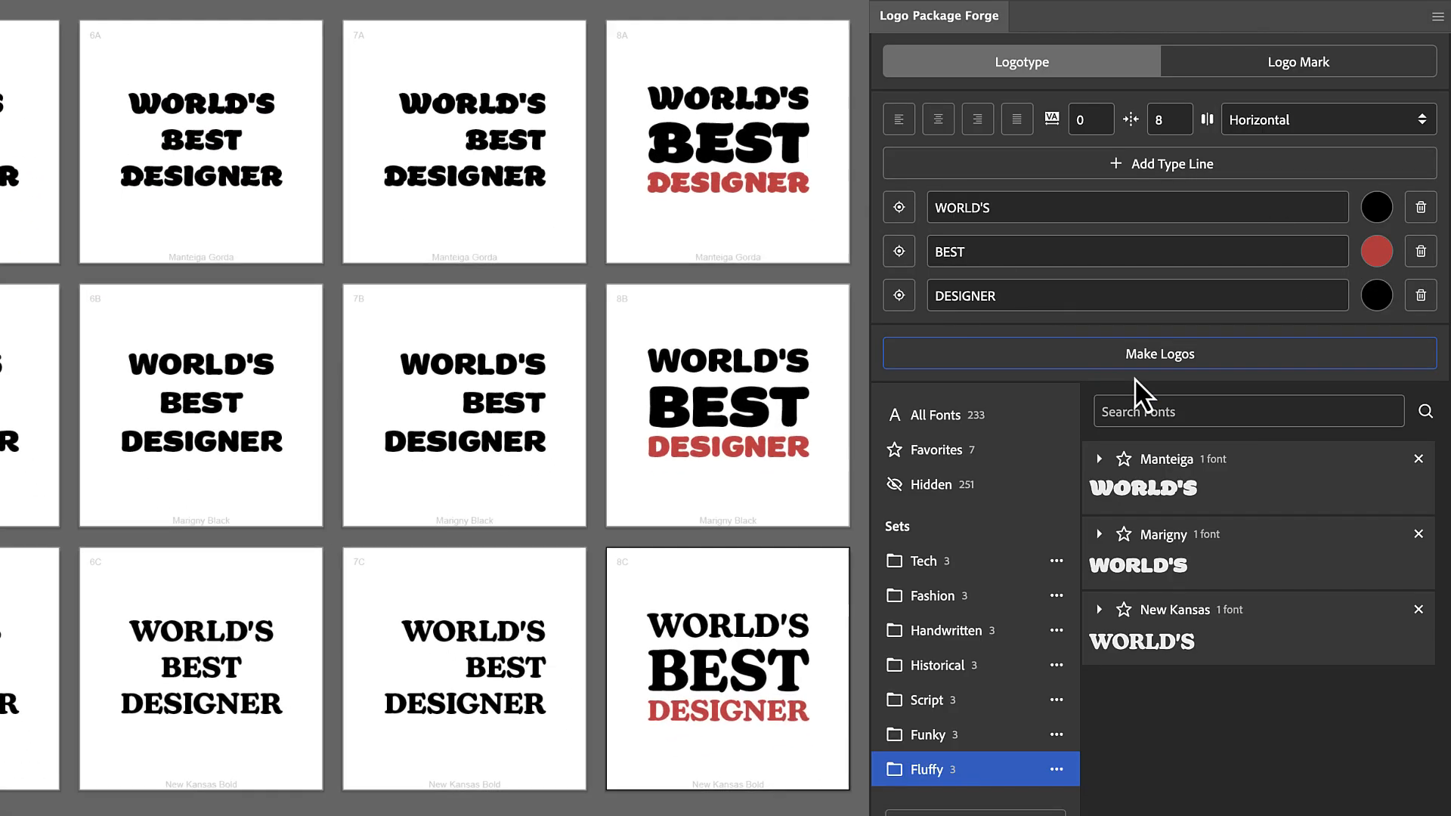
{"action": "left_click", "coordinate": [1141, 353]}
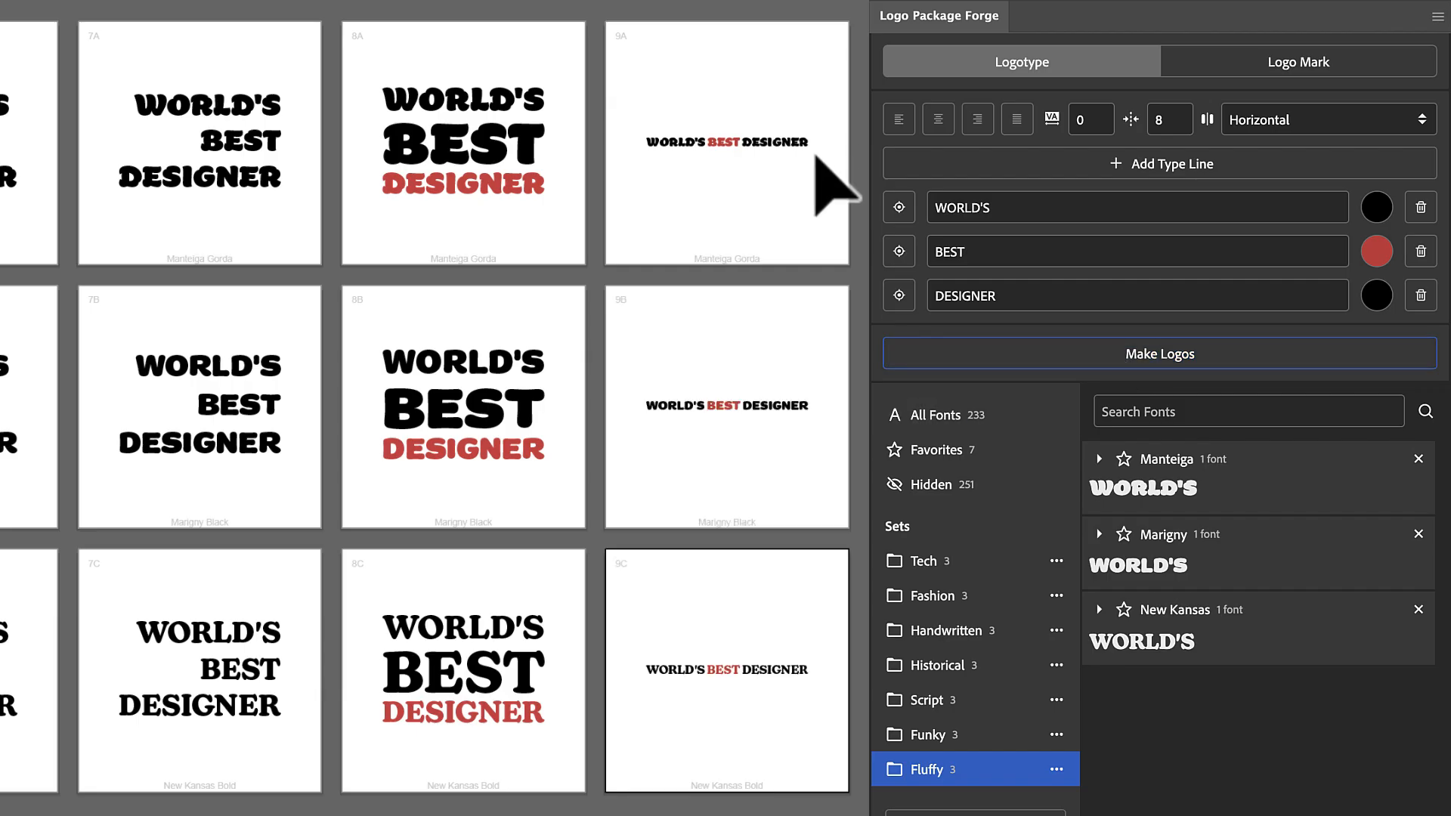
{"action": "scroll", "coordinate": [754, 198], "scroll_direction": "up", "scroll_amount": 5}
{"action": "key", "text": "space"}
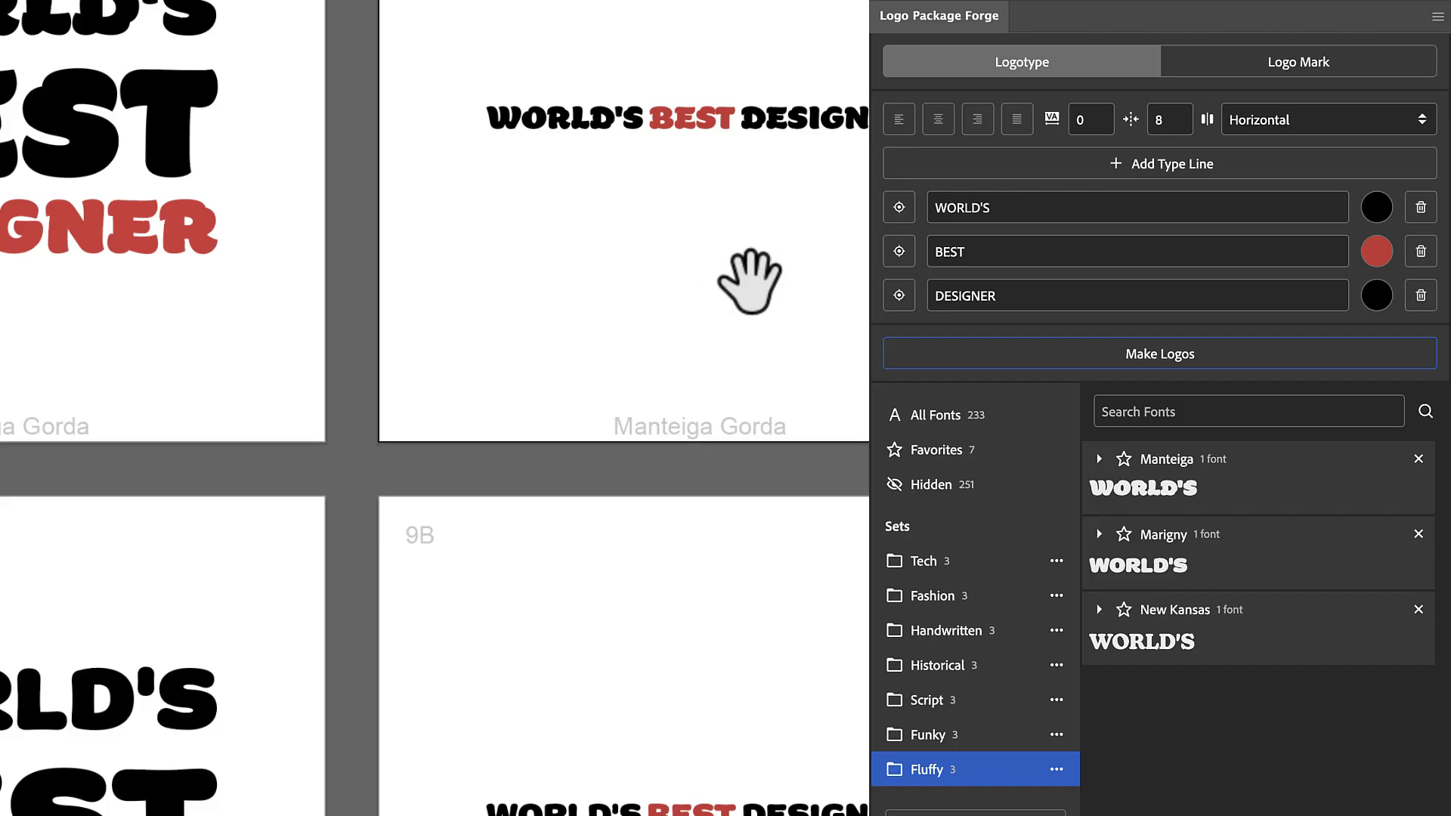
{"action": "left_click_drag", "start_coordinate": [748, 285], "coordinate": [306, 212]}
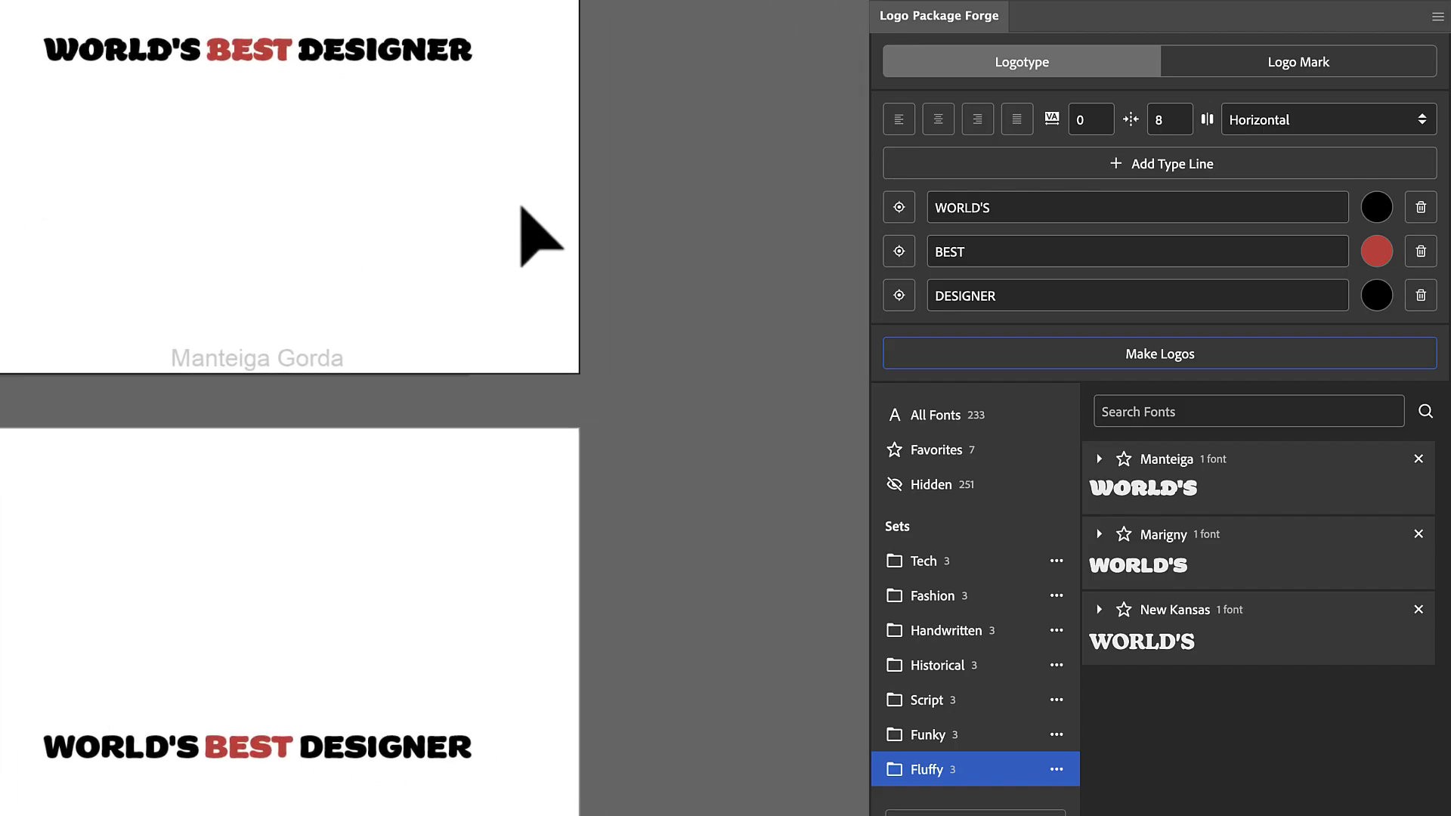